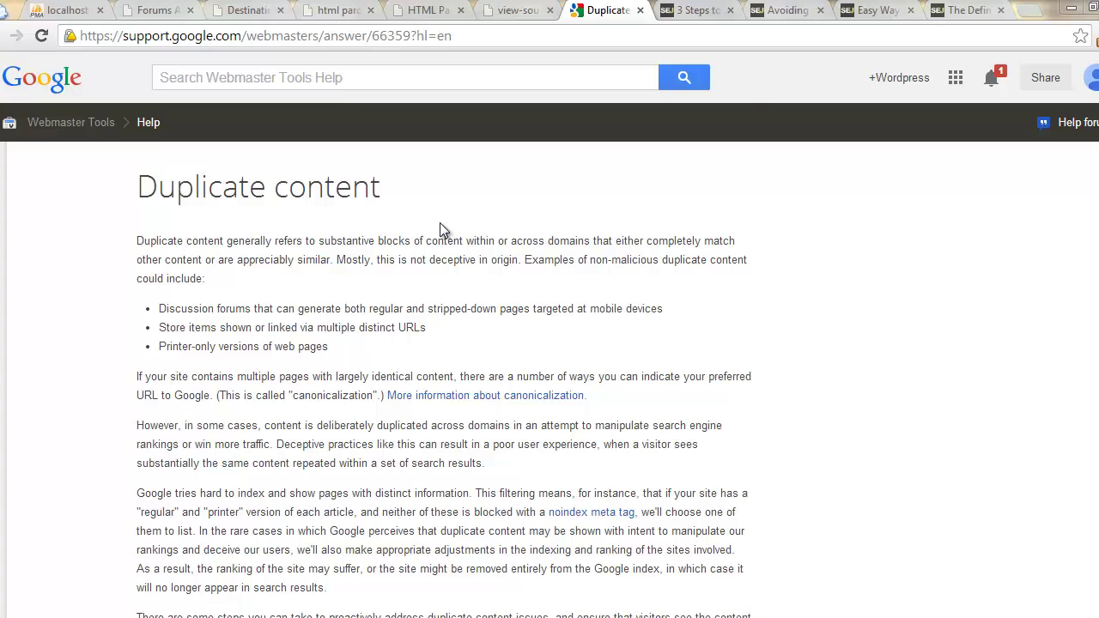
Switch to the WordPress pipe editor and look over the Edit Pipe page and the TechCrunch homepage.
key("ctrl+w")
key("alt+Tab")
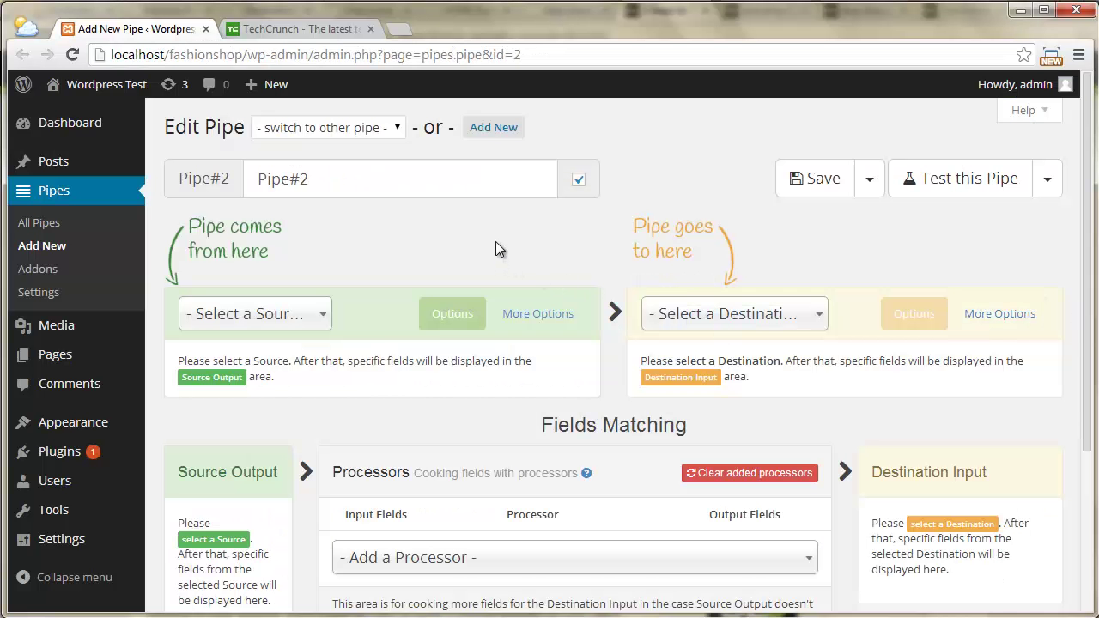
scroll(496, 242, "down", 1)
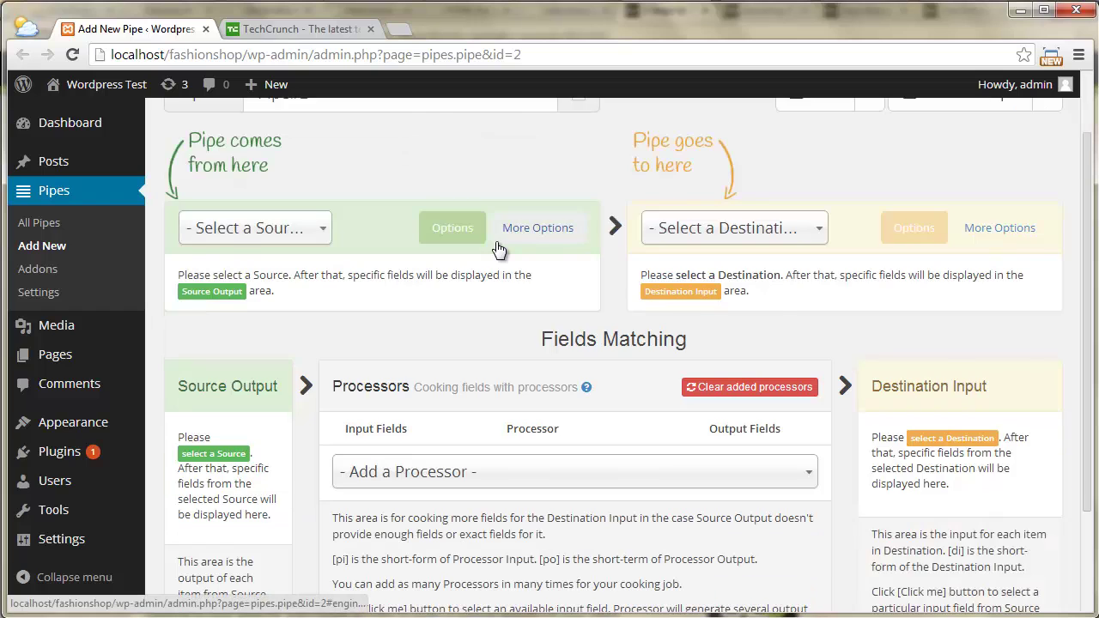
scroll(498, 249, "up", 1)
left_click(342, 35)
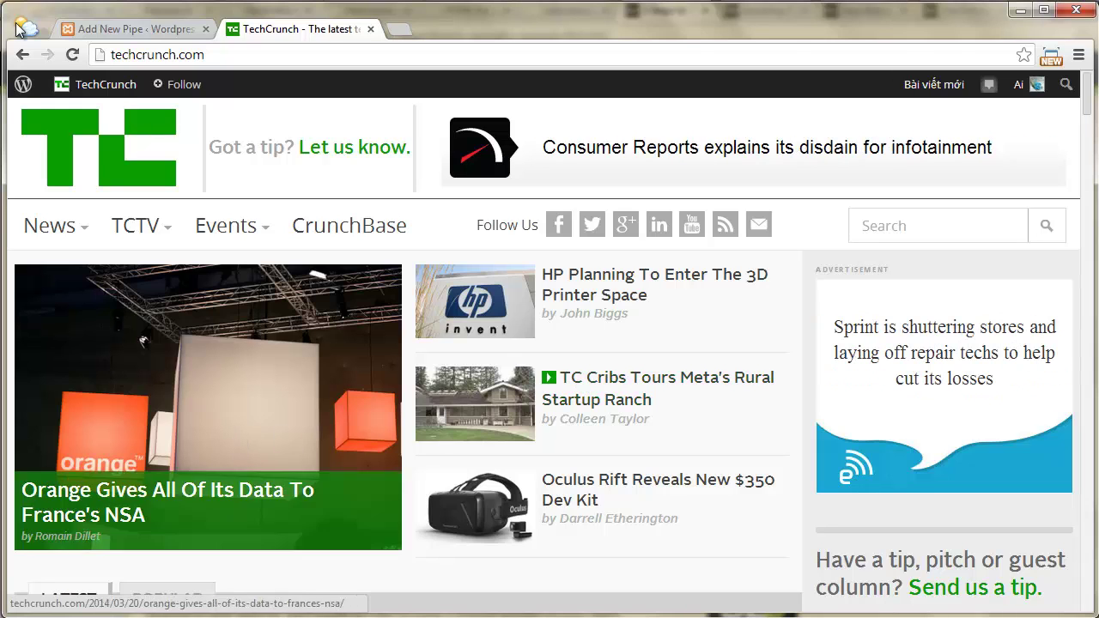
key("ctrl+shift+Tab")
Name the pipe "Spun Techcrunch" and choose RSSReader as its source.
left_click(456, 191)
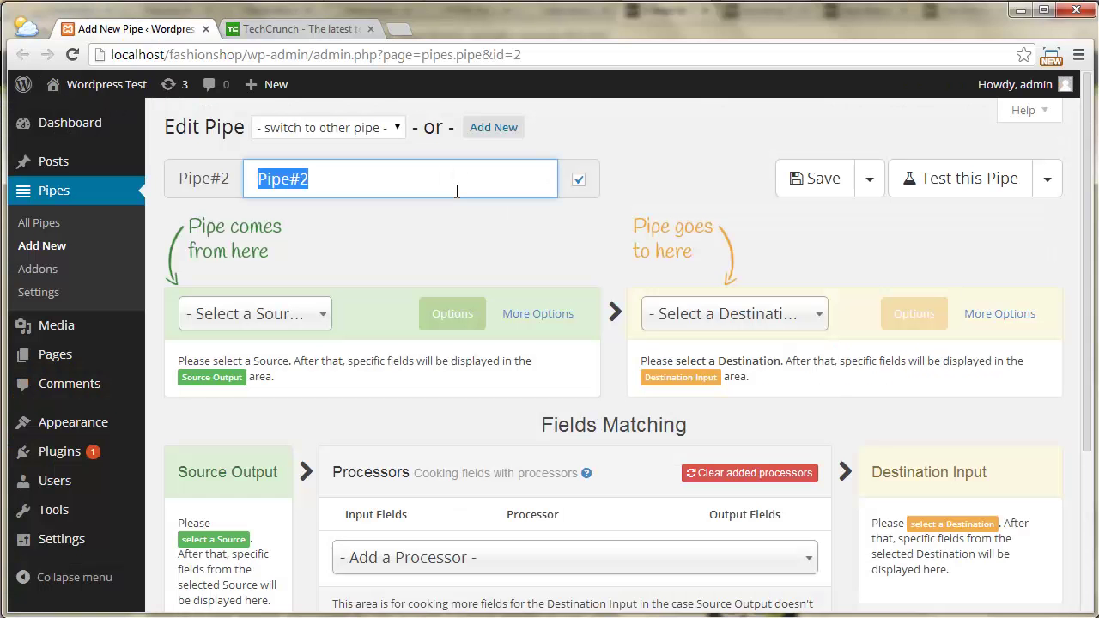
type("Spun Techcrunch")
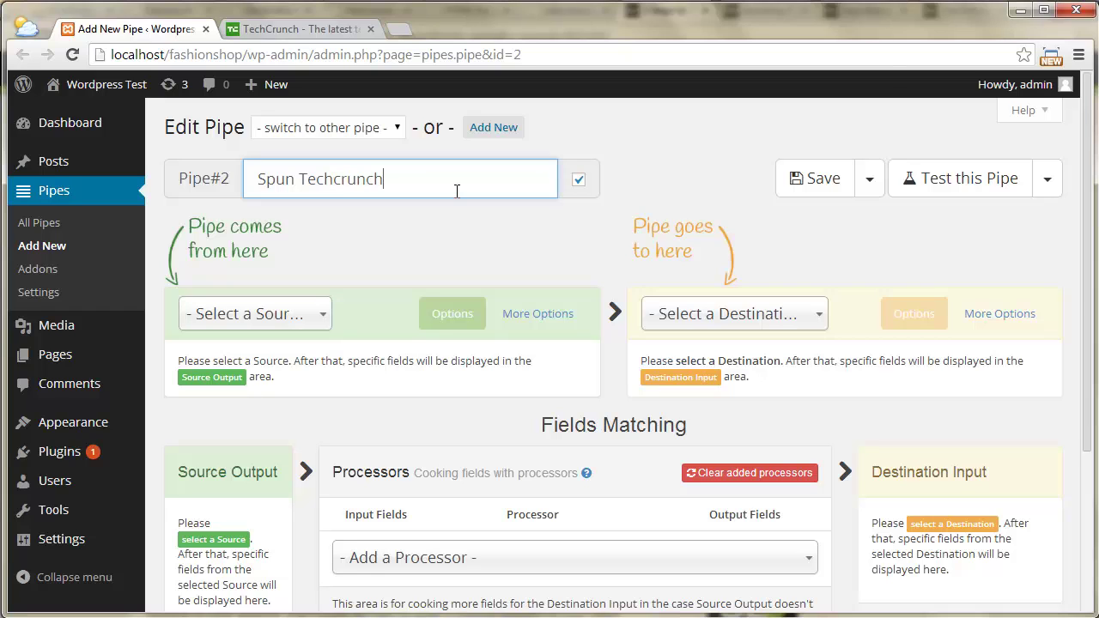
key("ctrl+a")
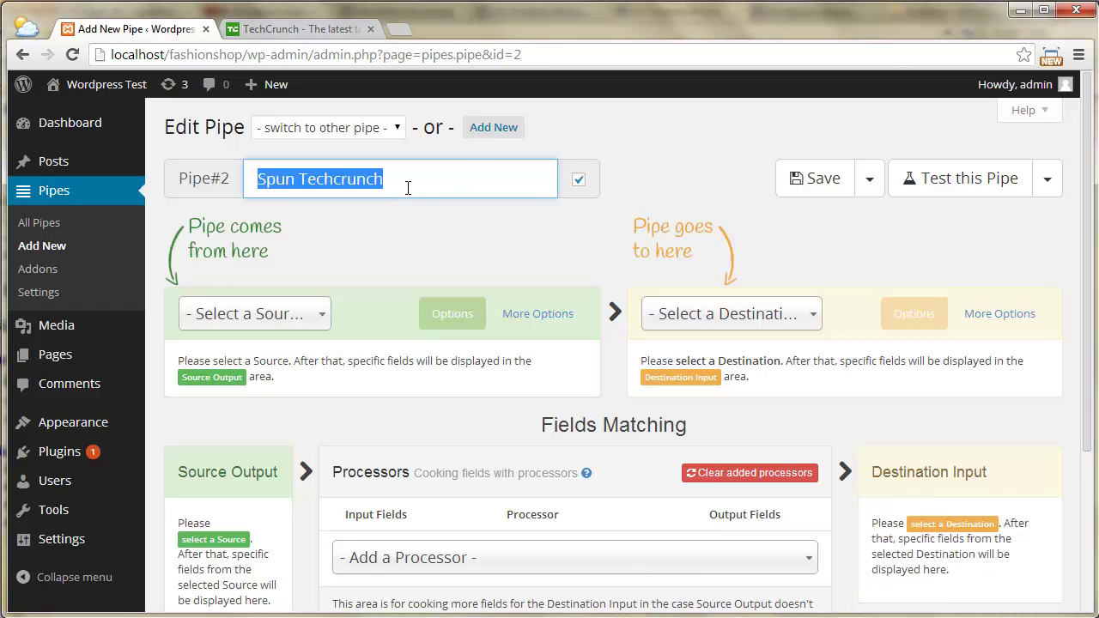
left_click(295, 314)
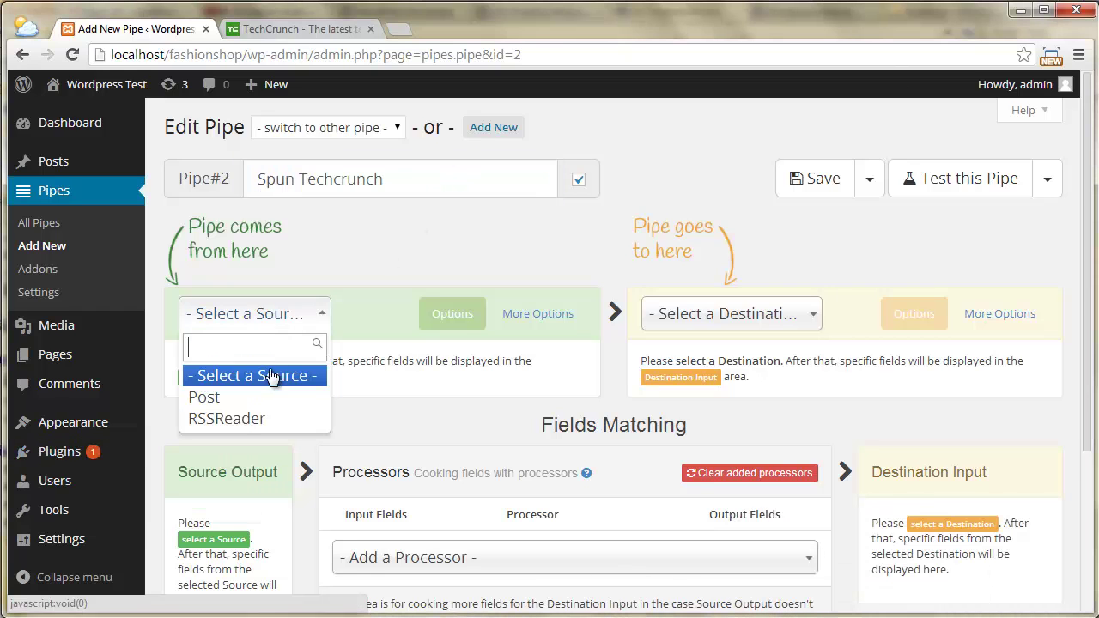
left_click(244, 415)
Find the Gaming feed among TechCrunch's RSS feeds, open it and copy its URL.
left_click(282, 34)
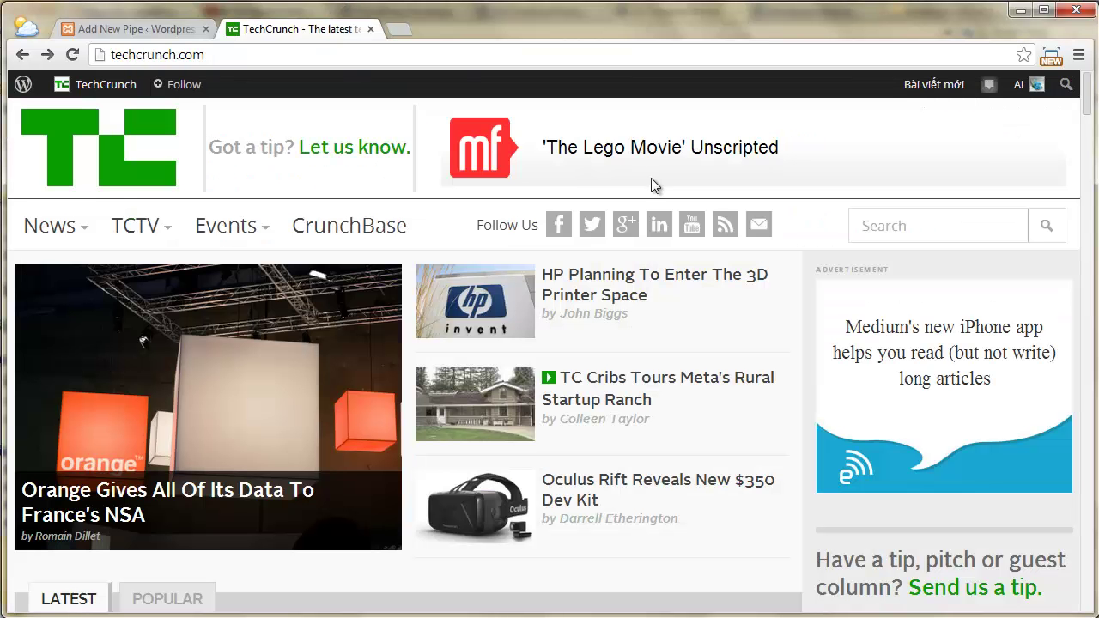
left_click(731, 227)
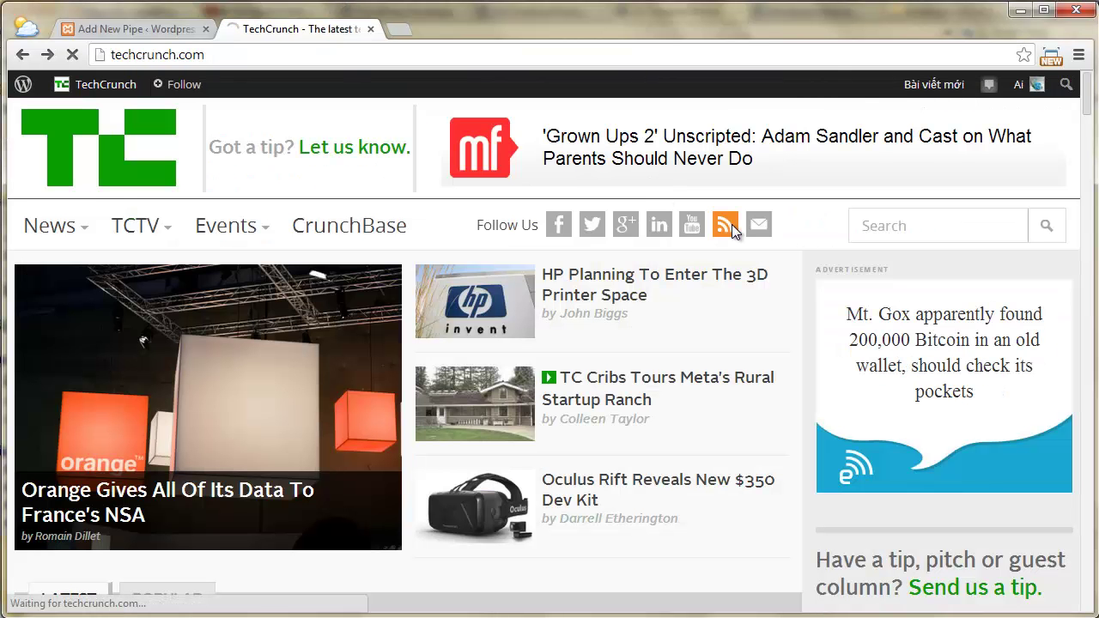
scroll(733, 230, "down", 2)
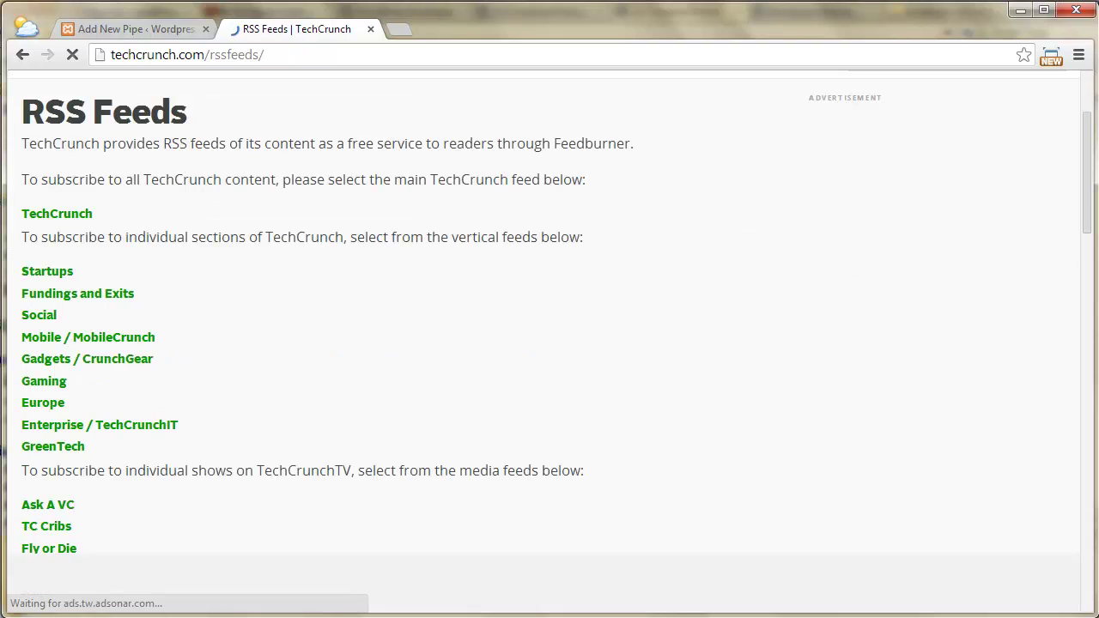
left_click(110, 380)
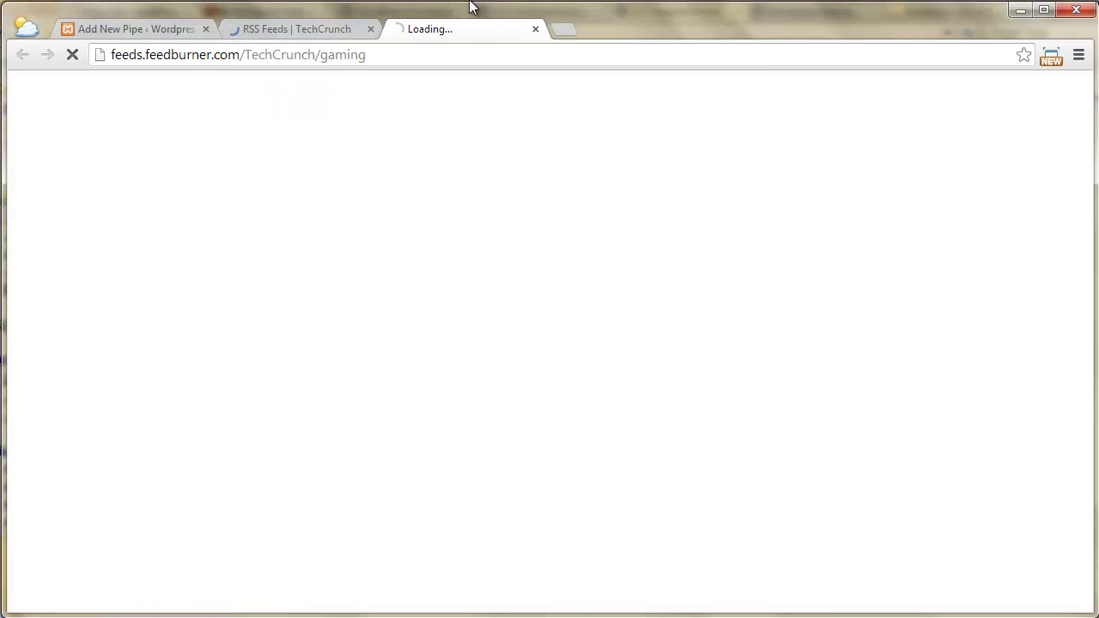
left_click(385, 57)
right_click(385, 58)
left_click(429, 120)
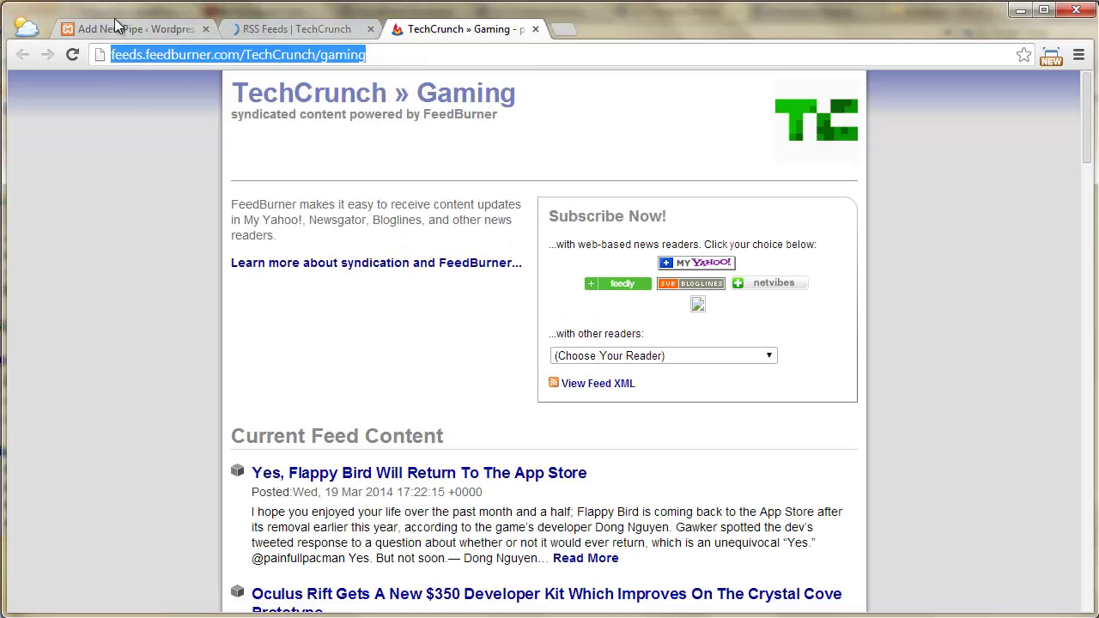
Paste the copied feed address into the pipe's RSS Feed URL.
left_click(120, 29)
right_click(373, 405)
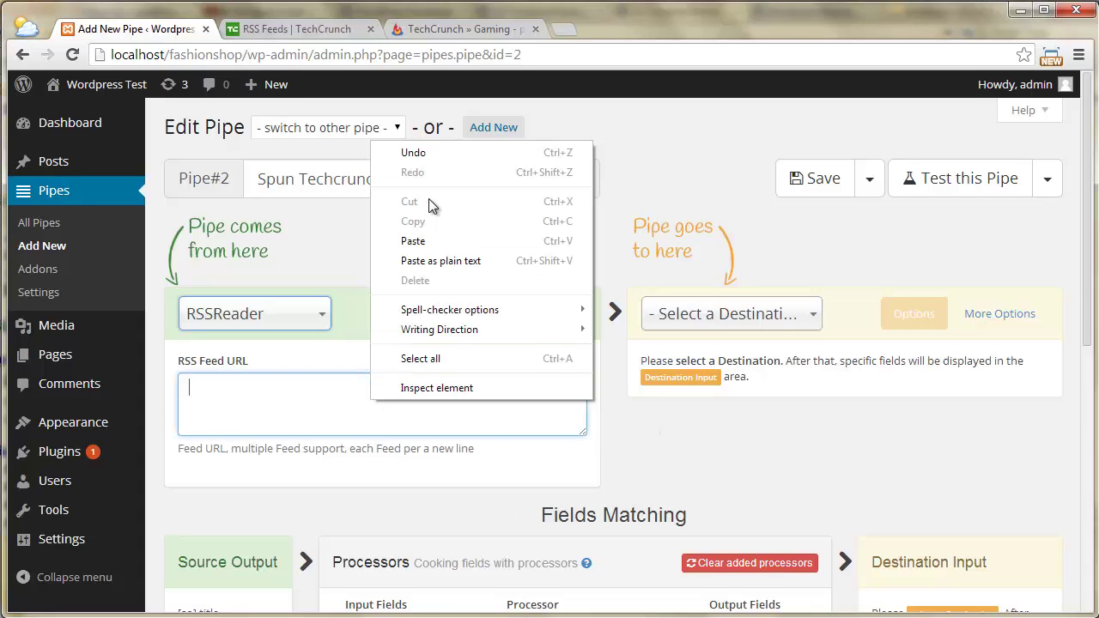
left_click(432, 238)
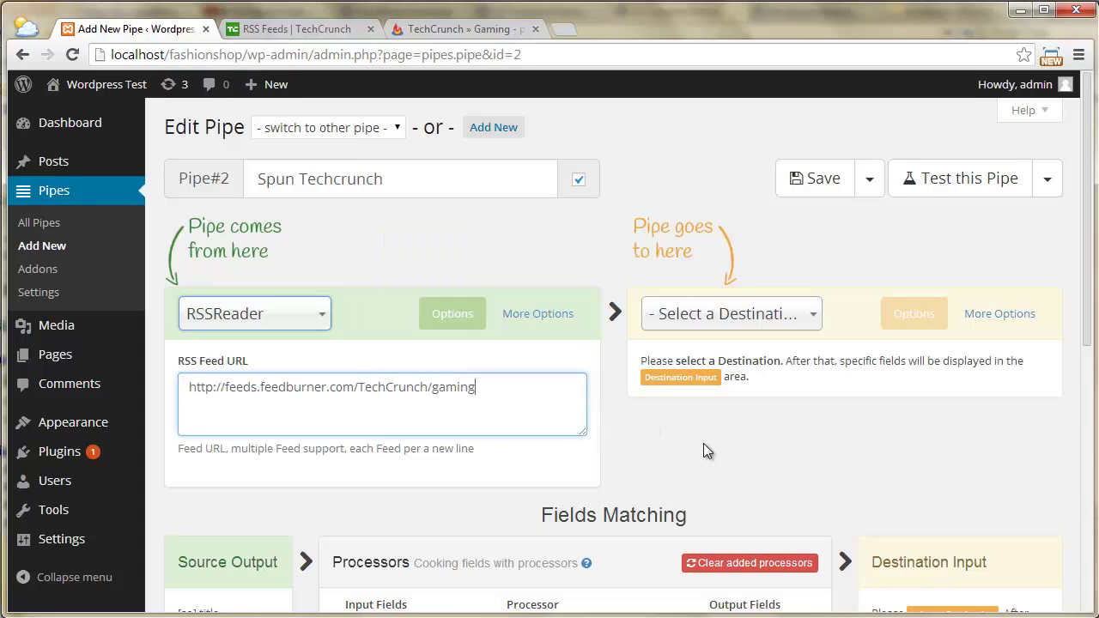
Set the pipe's destination to Post with the Uncategorized category.
left_click(773, 314)
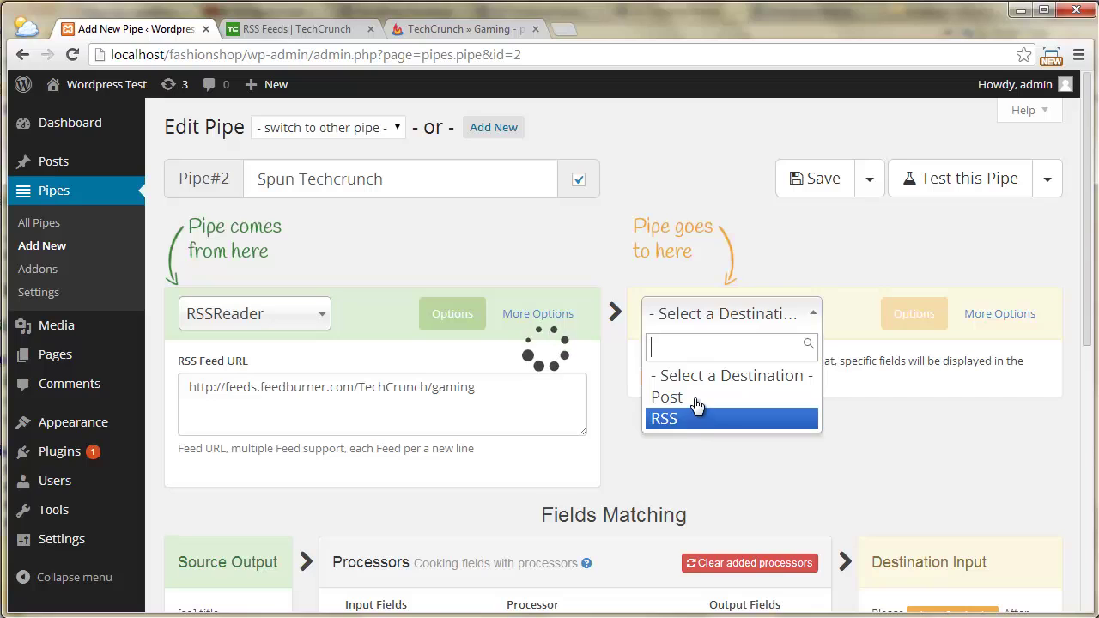
left_click(697, 399)
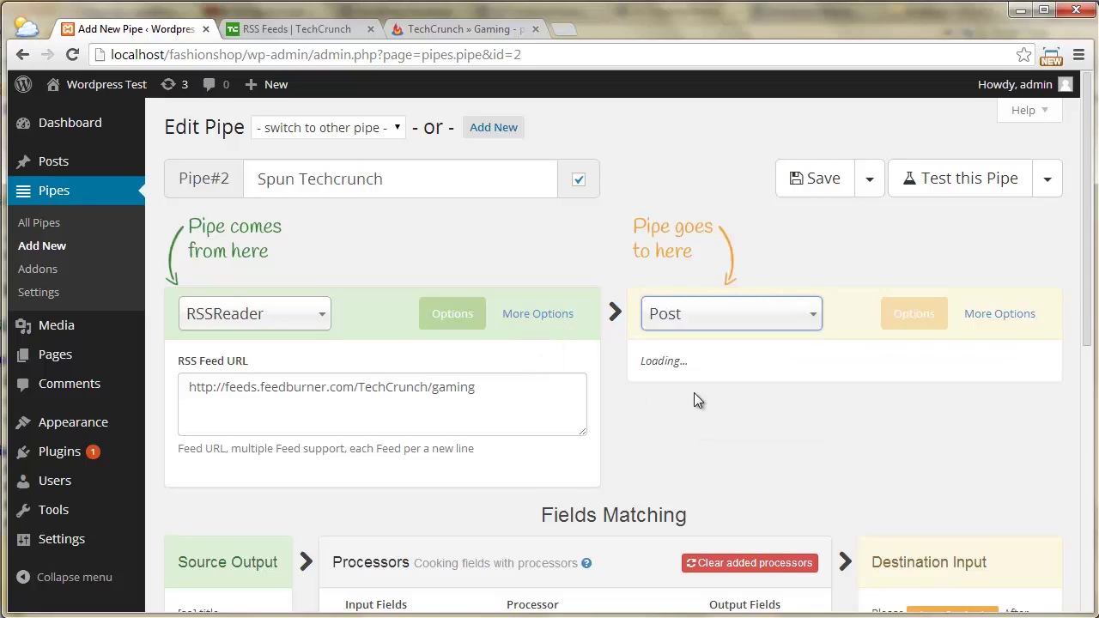
left_click(695, 390)
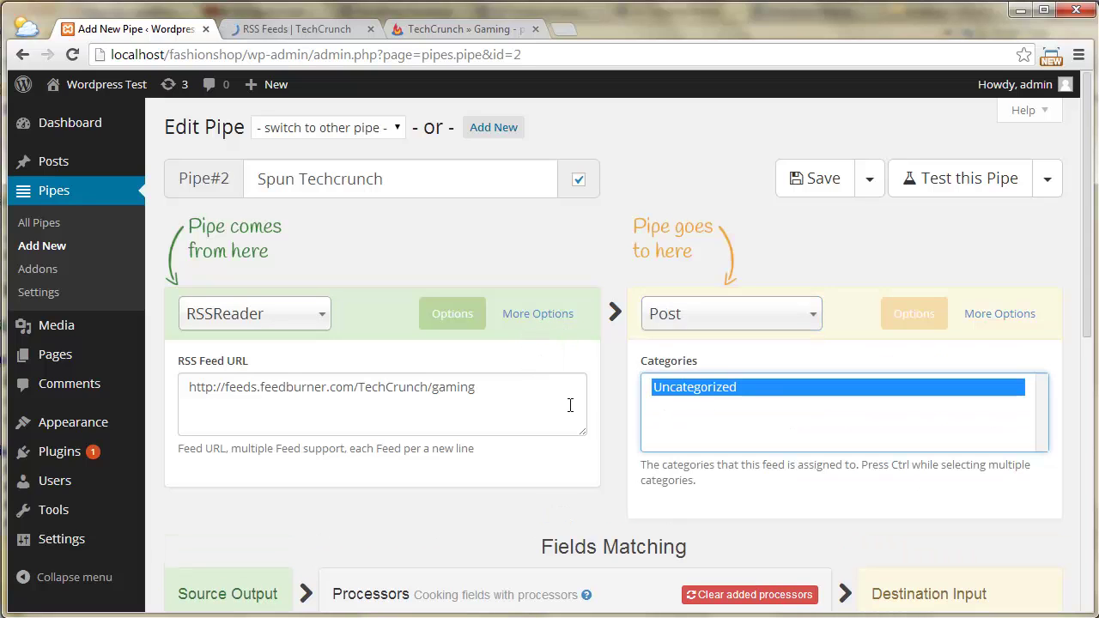
left_click(618, 391)
Add a Slug processor and a Get Fulltext processor to the pipe's fields matching.
scroll(619, 391, "down", 3)
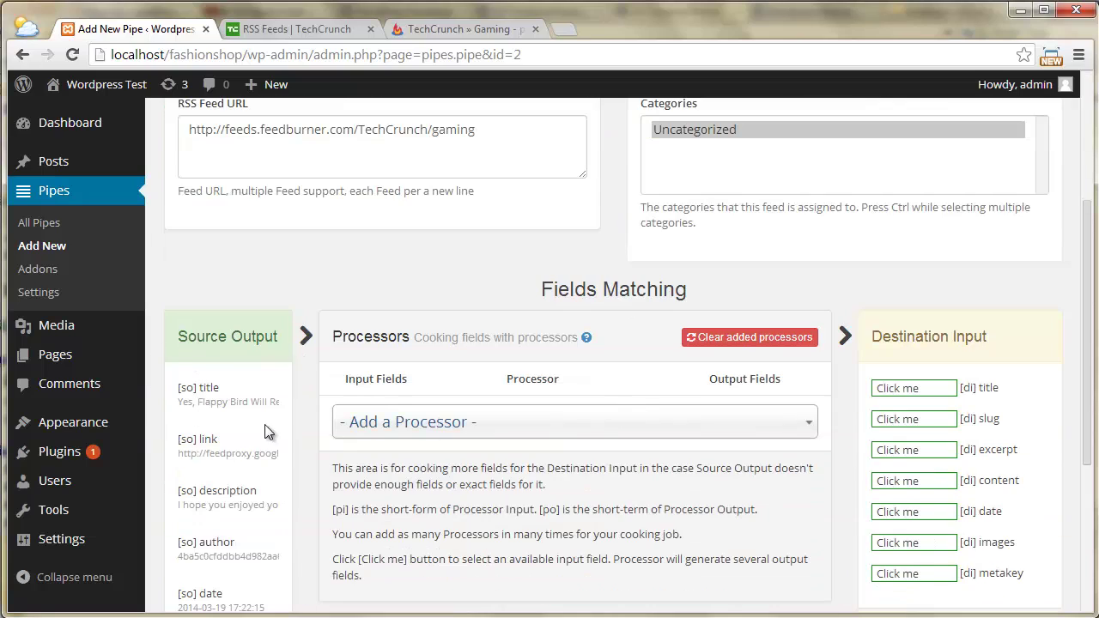
left_click(442, 423)
scroll(438, 433, "down", 3)
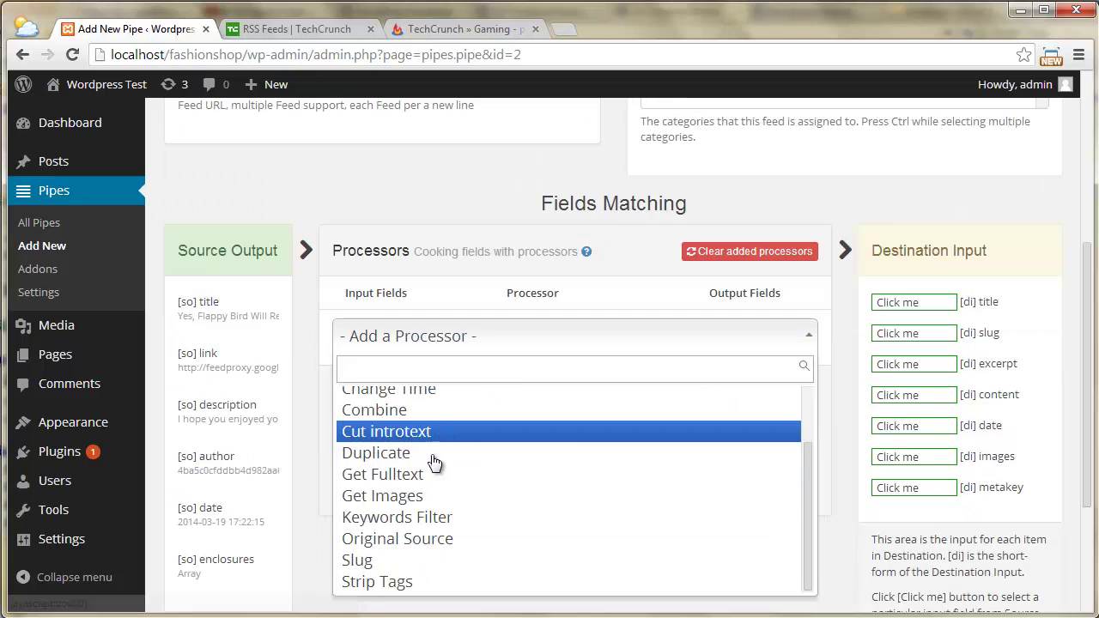
left_click(359, 568)
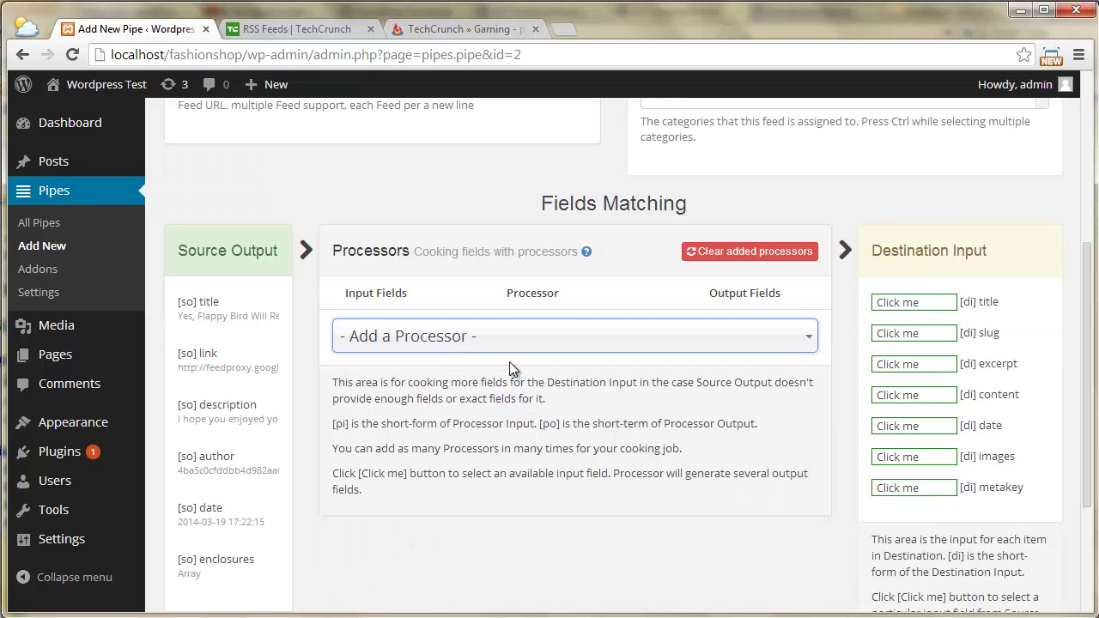
left_click(505, 395)
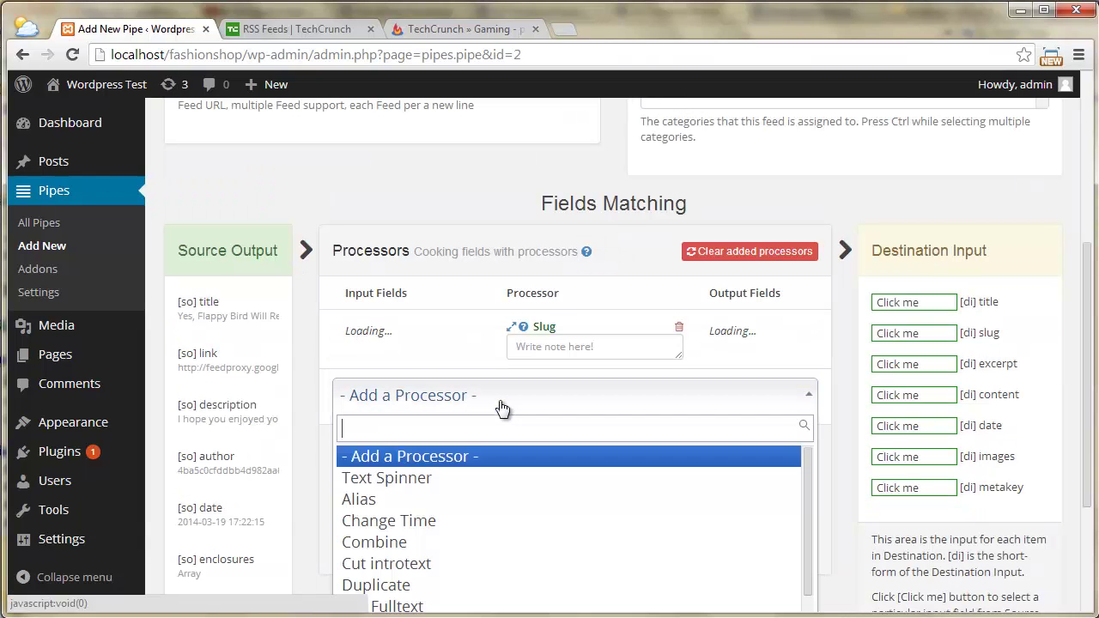
scroll(510, 478, "down", 3)
left_click(477, 449)
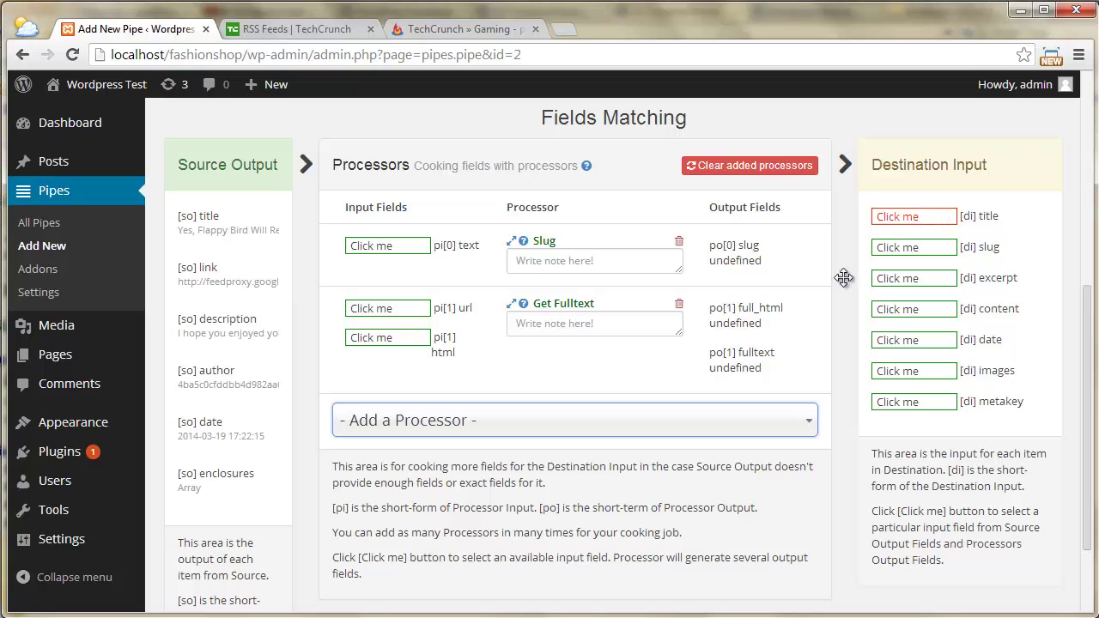
Add a Text Spinner processor and label it with the note "Spin Title".
left_click(549, 424)
scroll(533, 534, "down", 2)
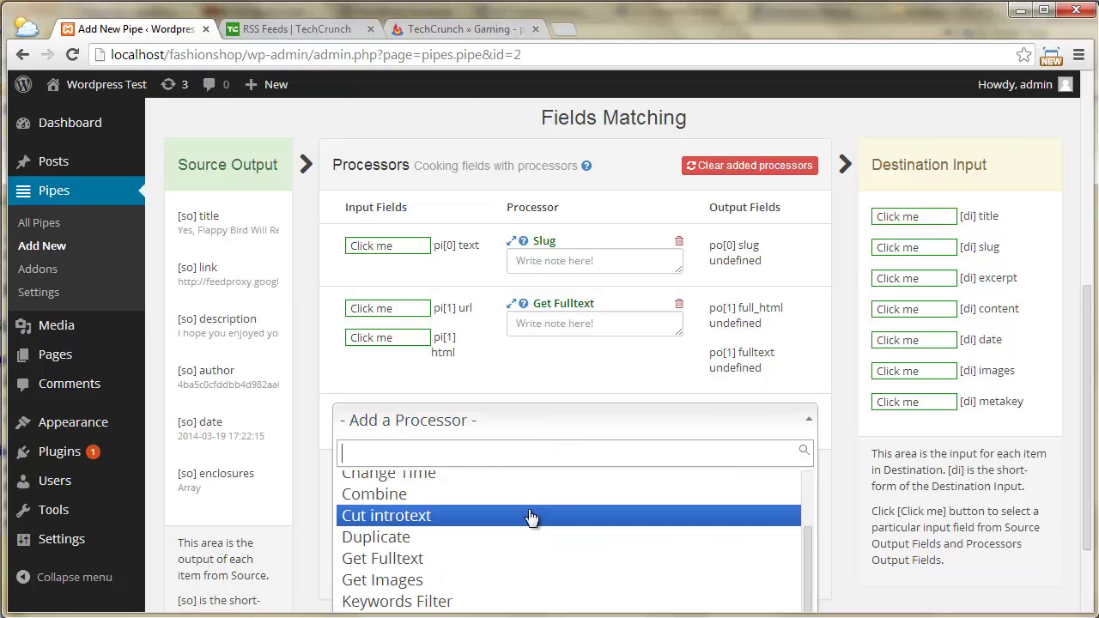
scroll(516, 528, "up", 4)
left_click(515, 589)
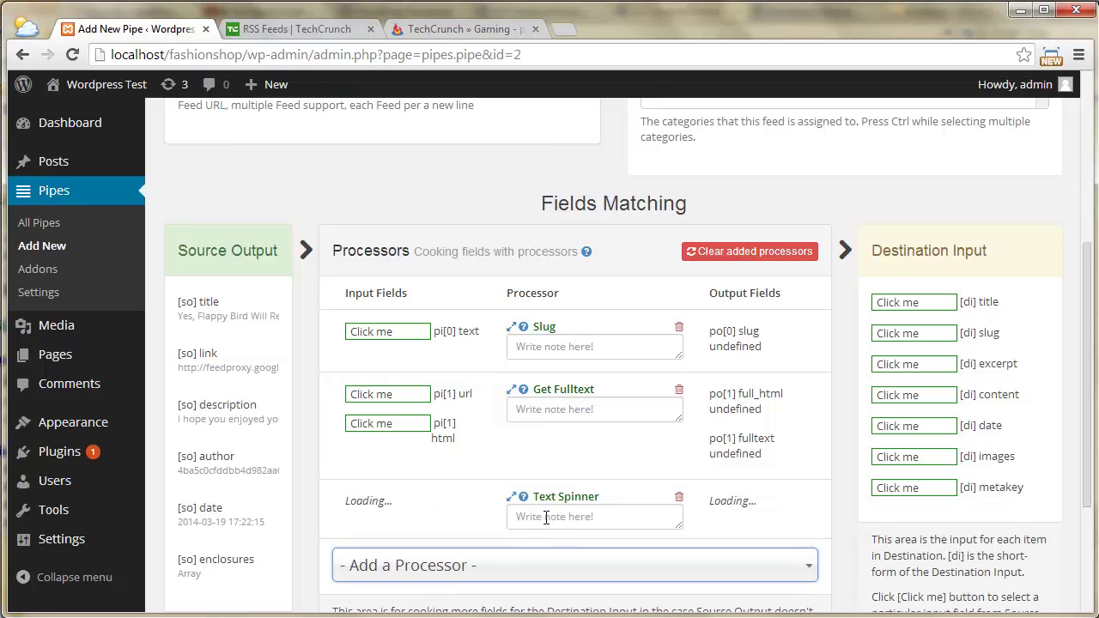
left_click(554, 517)
type("Spin")
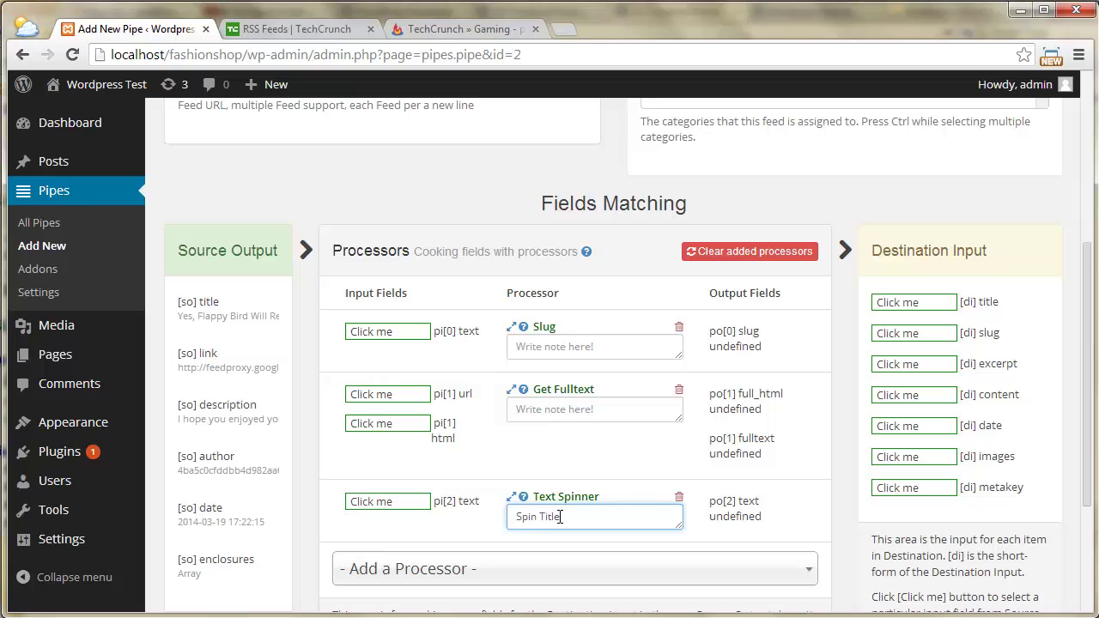
type(" Title")
Feed the source title into the Text Spinner and map its output text to the destination title.
left_click_drag(197, 302, 404, 504)
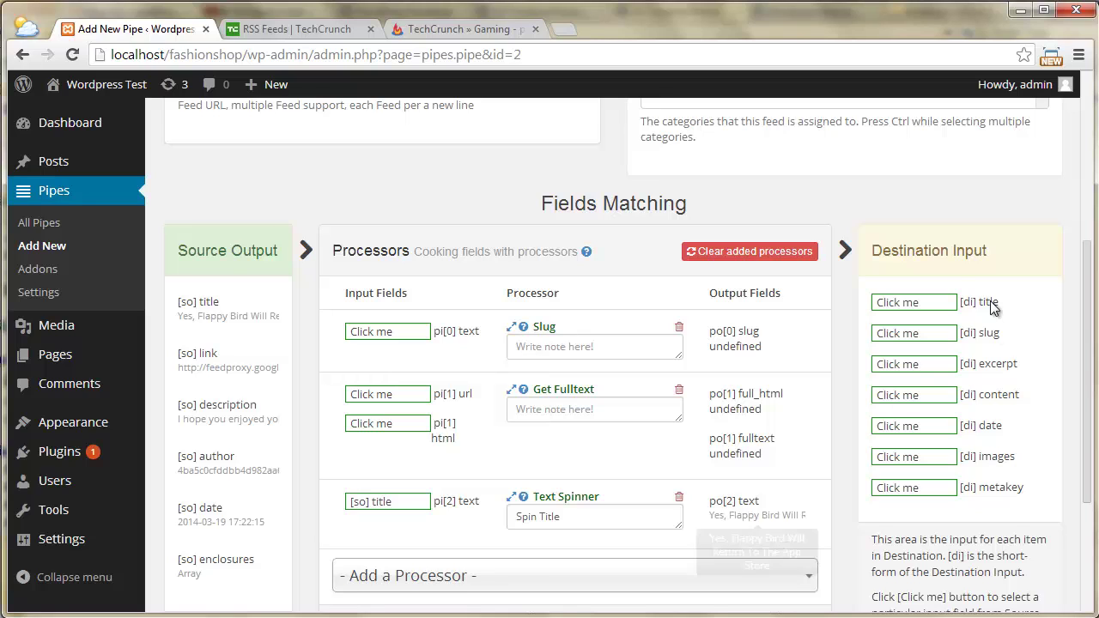
left_click(948, 302)
left_click(719, 514)
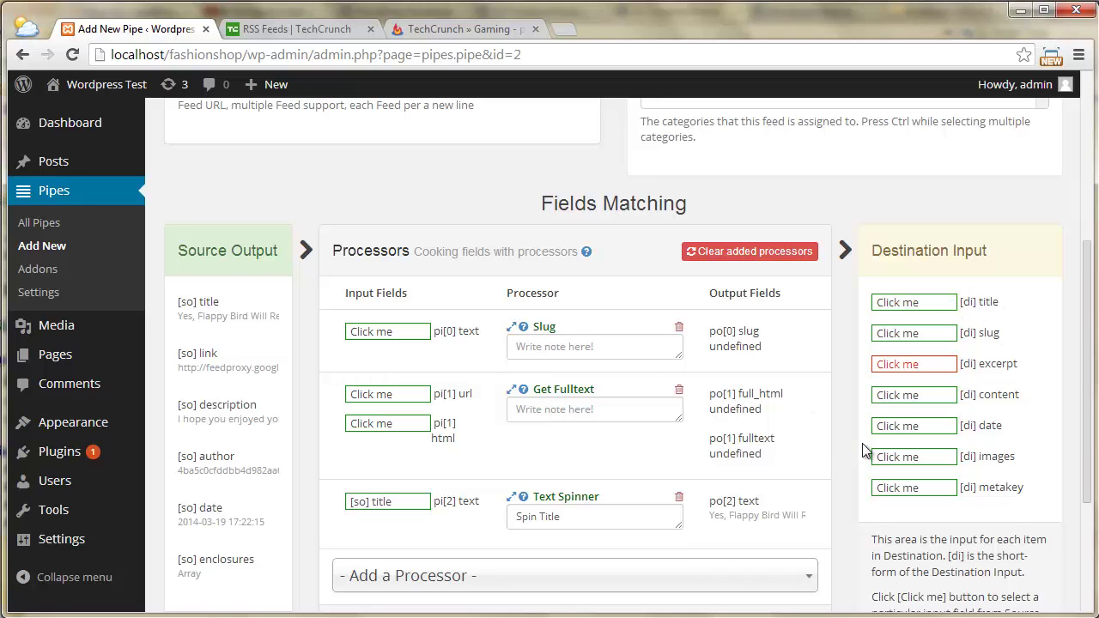
Route the spun title through the Slug processor to the destination slug, and note that processor as "From spun title".
left_click_drag(723, 507, 370, 337)
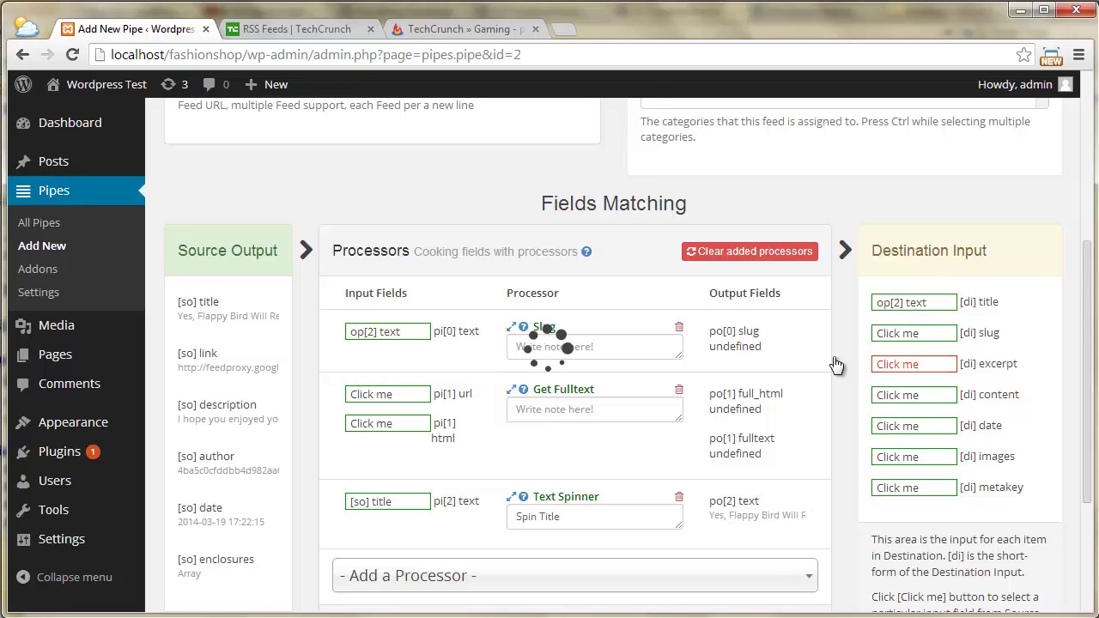
left_click_drag(744, 332, 884, 340)
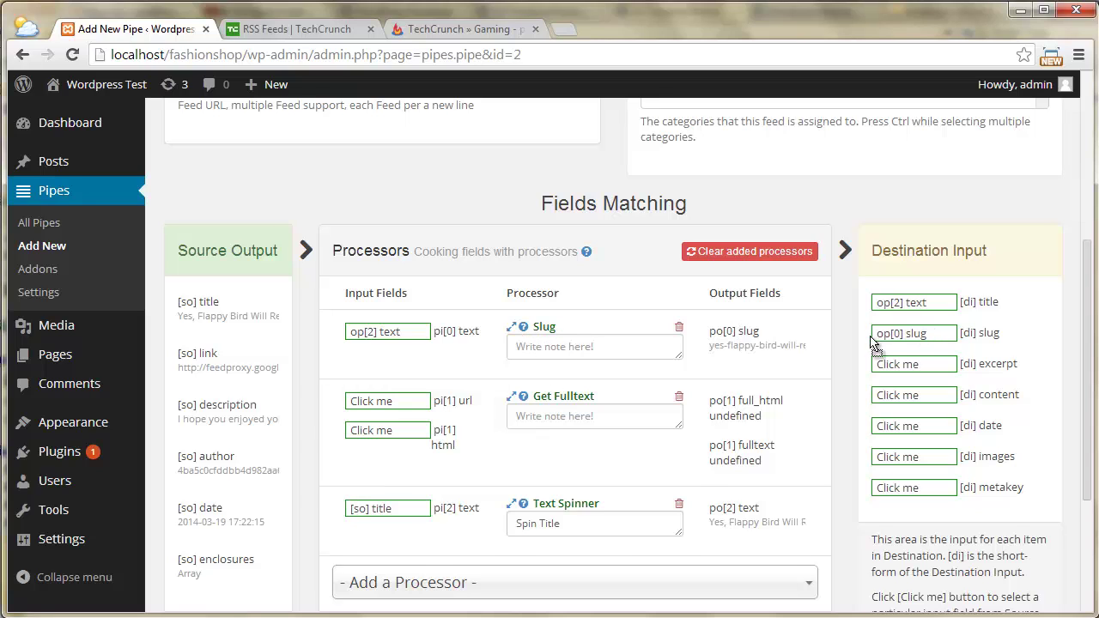
left_click(581, 344)
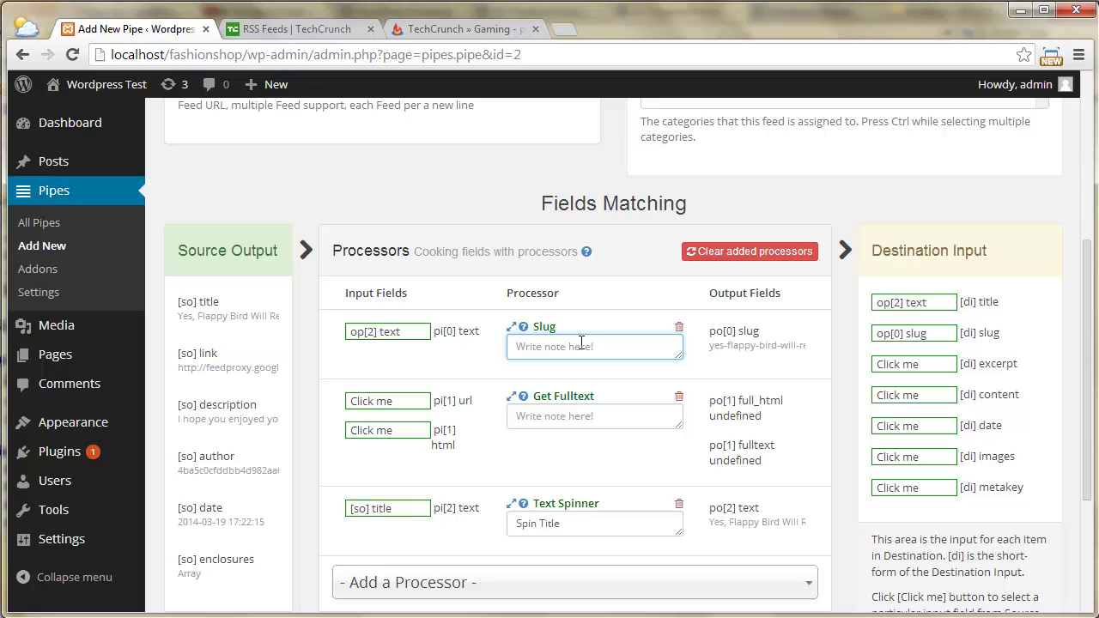
type("From spun title")
Expand the Text Spinner's settings and review its Dictionary and Random options.
scroll(589, 352, "down", 1)
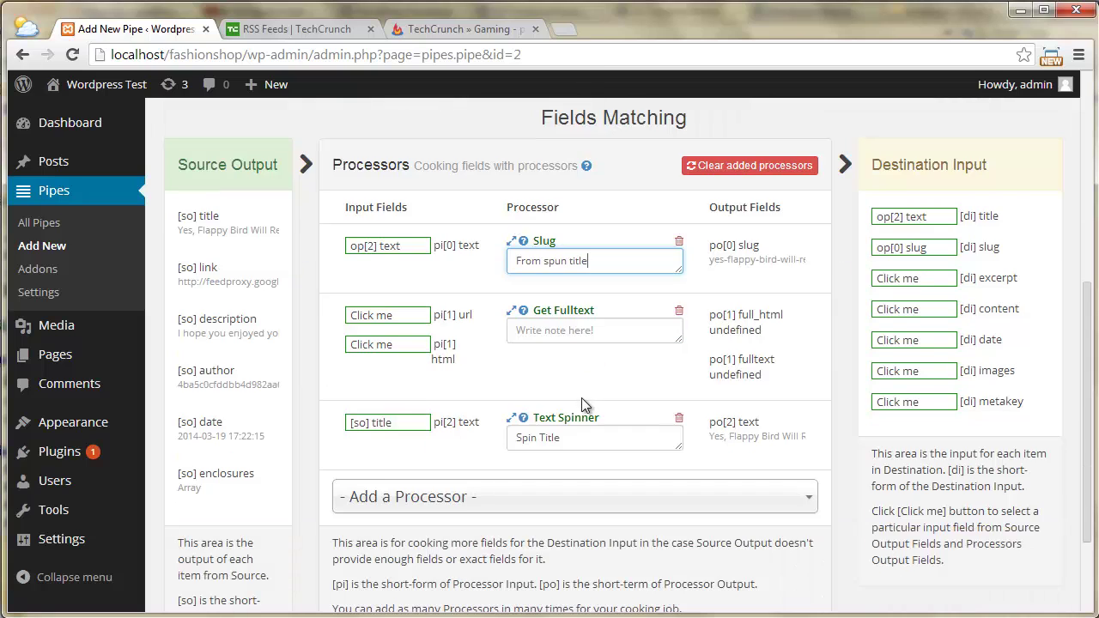
left_click(512, 419)
scroll(511, 419, "down", 1)
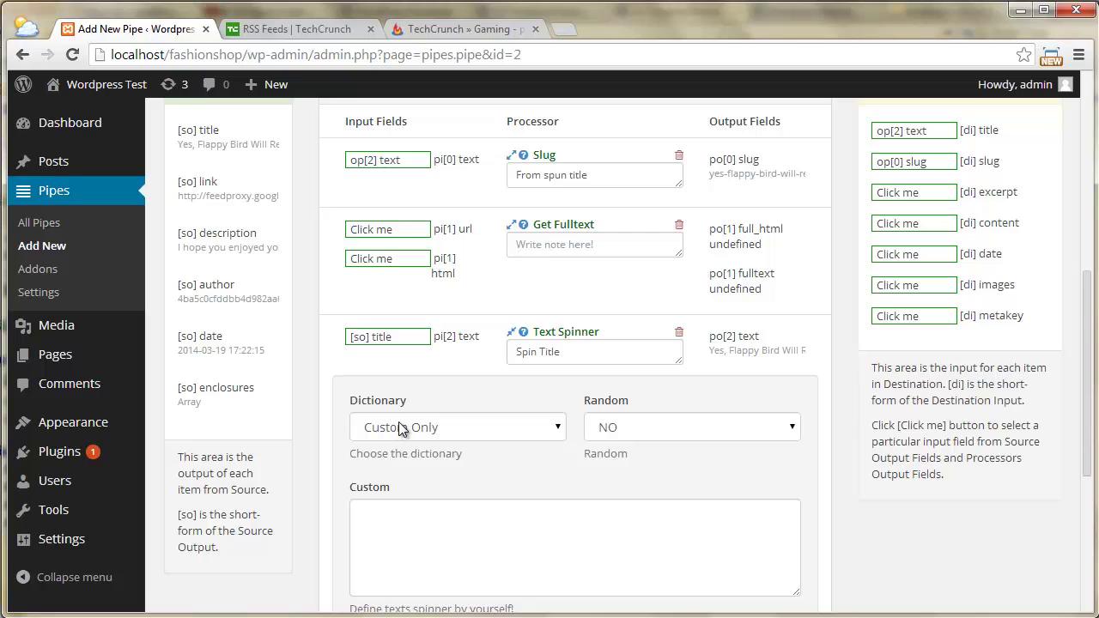
left_click(400, 425)
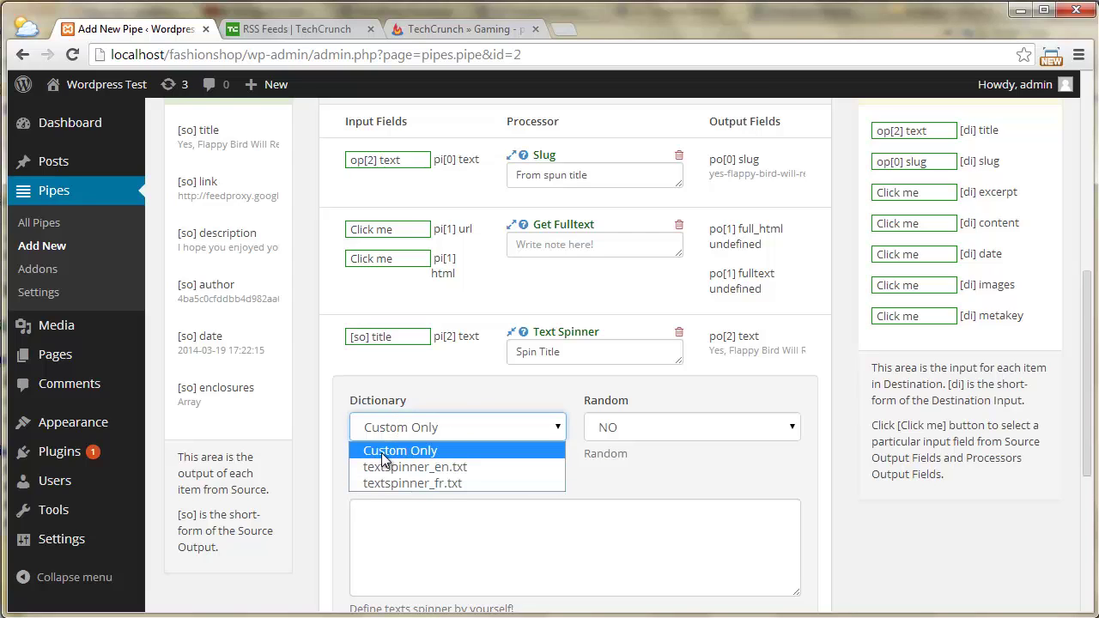
left_click(650, 427)
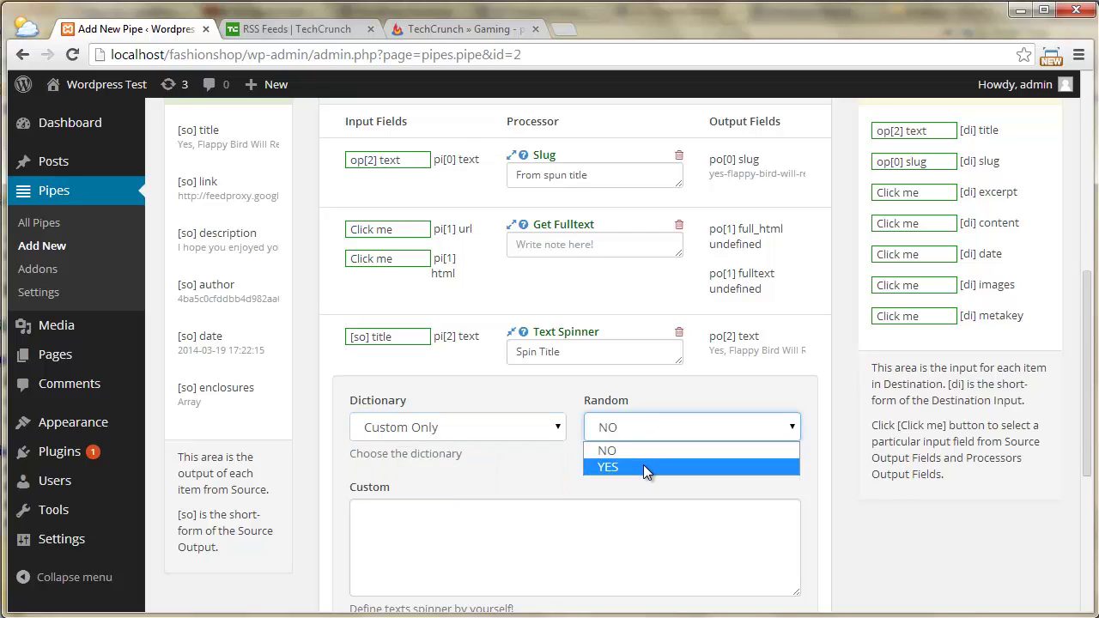
Define the Text Spinner's custom replacements as "Bird, Chiken" and "Return, Come Back" on separate lines, and save the pipe.
left_click(610, 543)
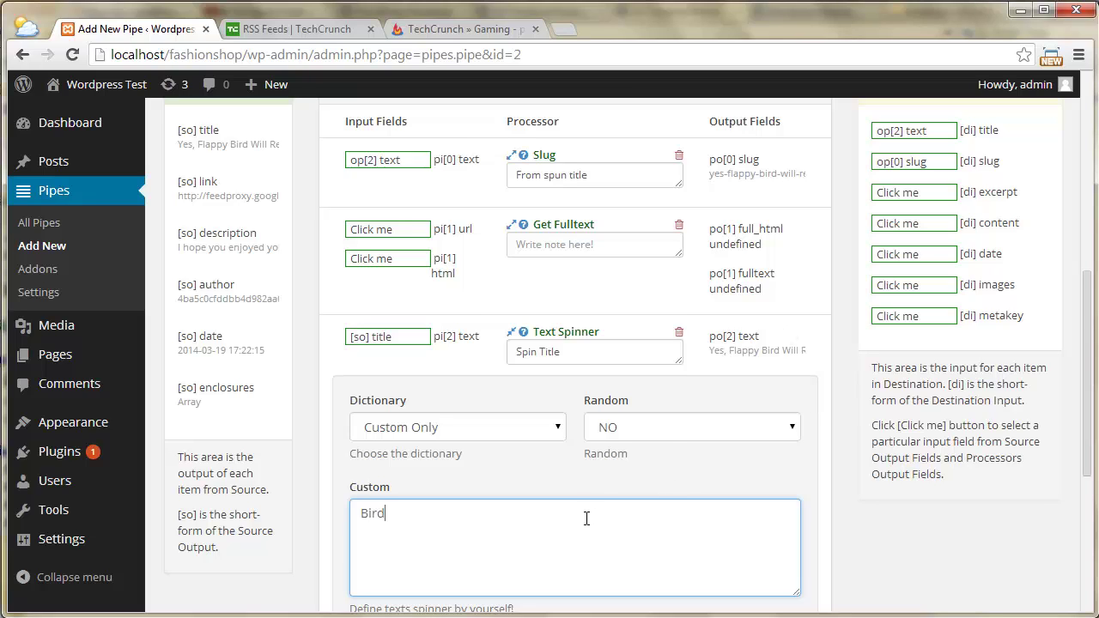
type("Bird, Chi")
left_click(412, 427)
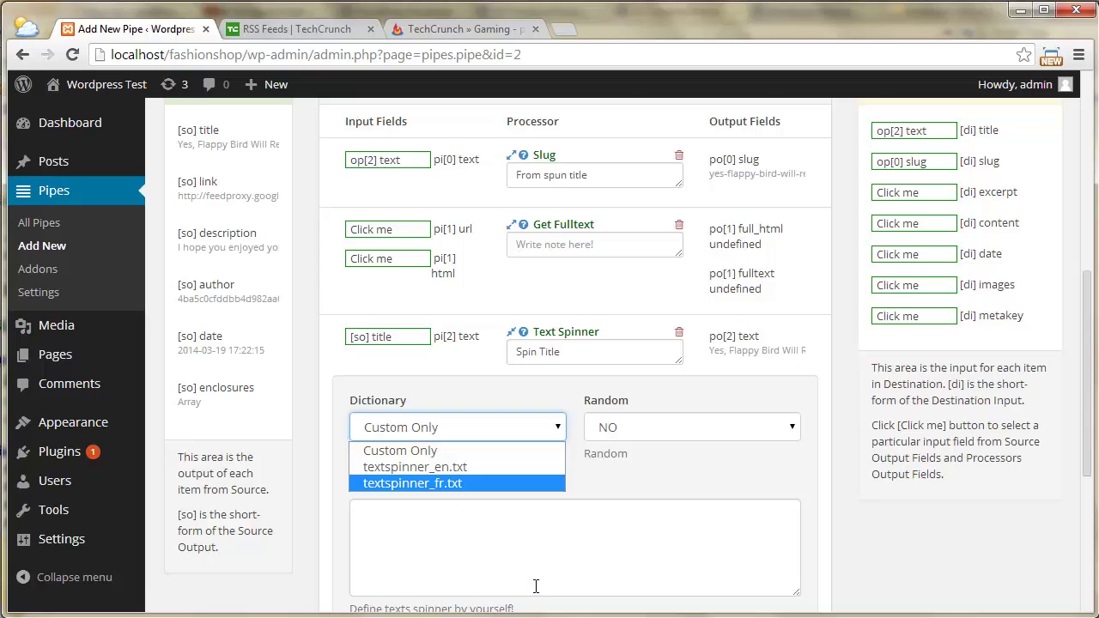
left_click(650, 425)
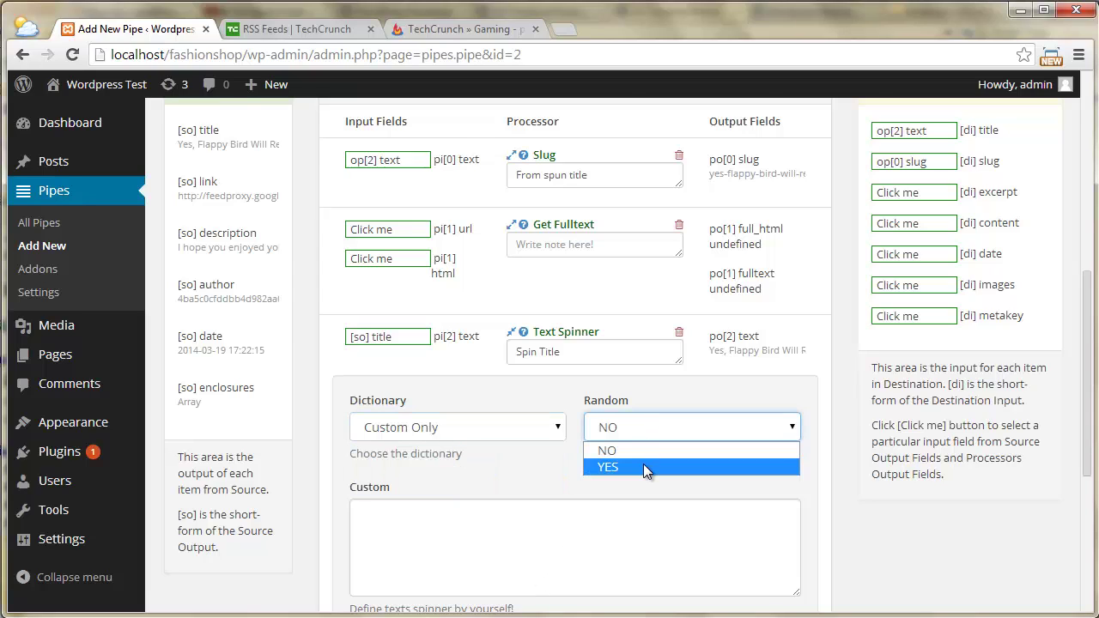
left_click(610, 546)
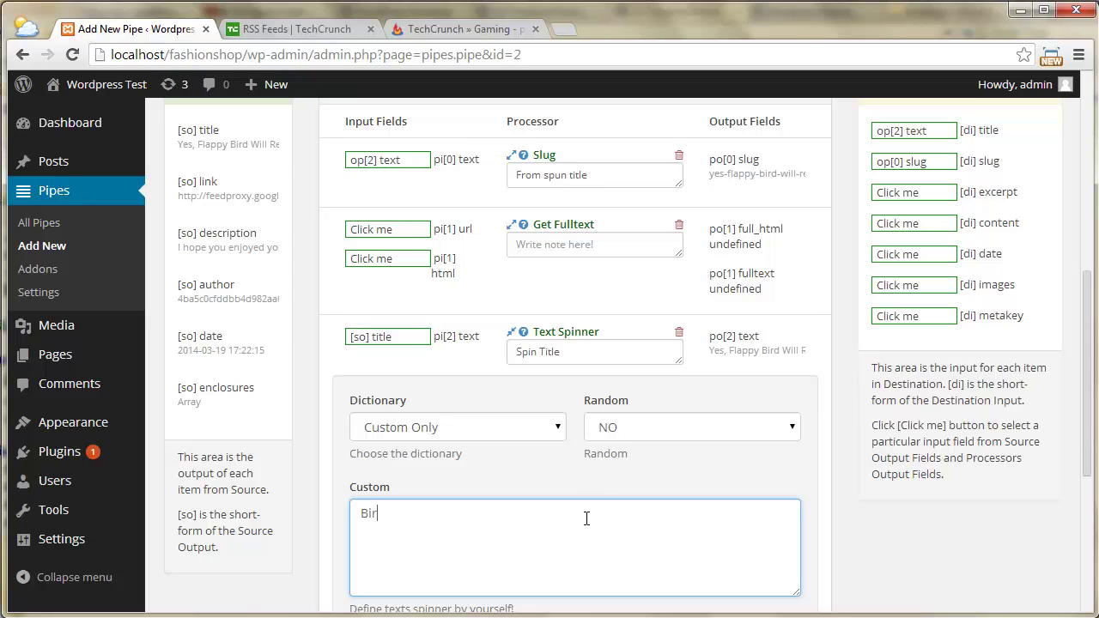
type("Bird, Chiken")
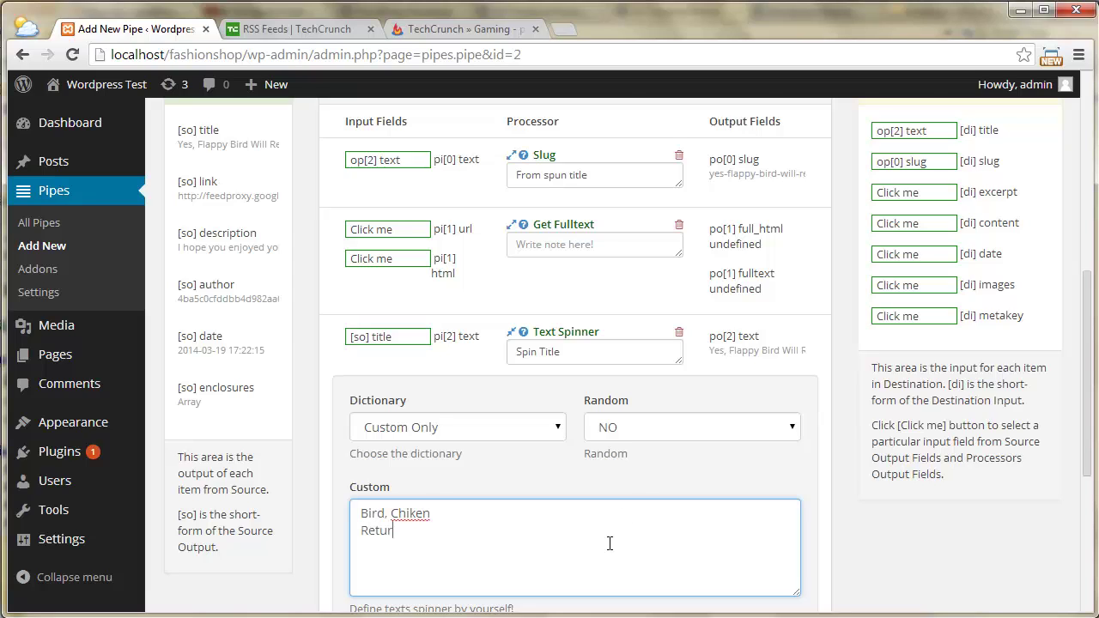
type("Come Back")
left_click(533, 467)
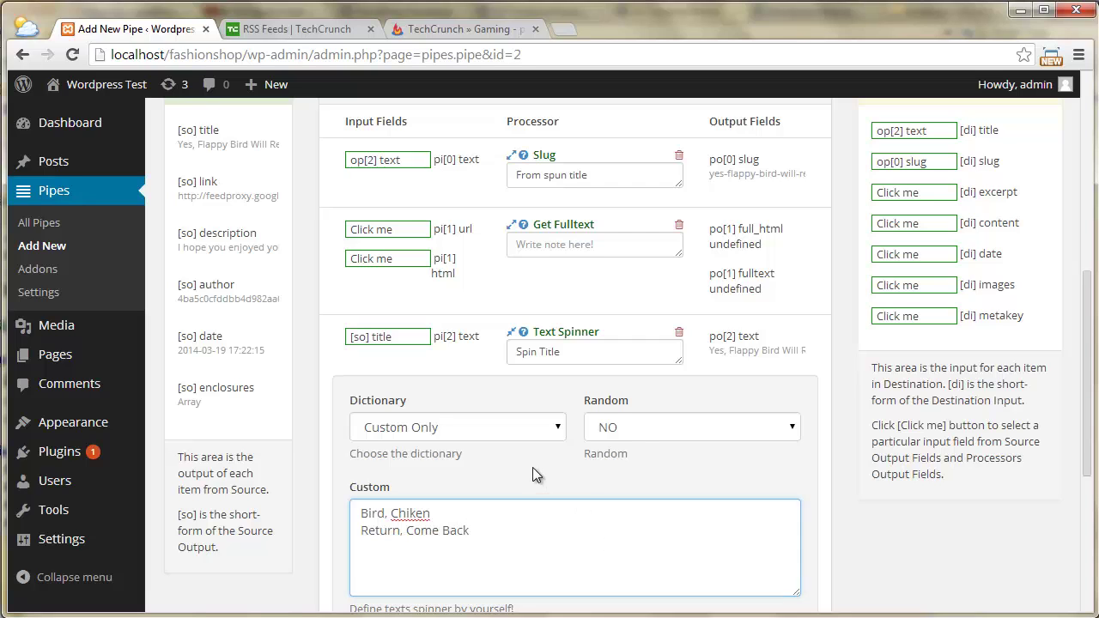
scroll(532, 467, "up", 6)
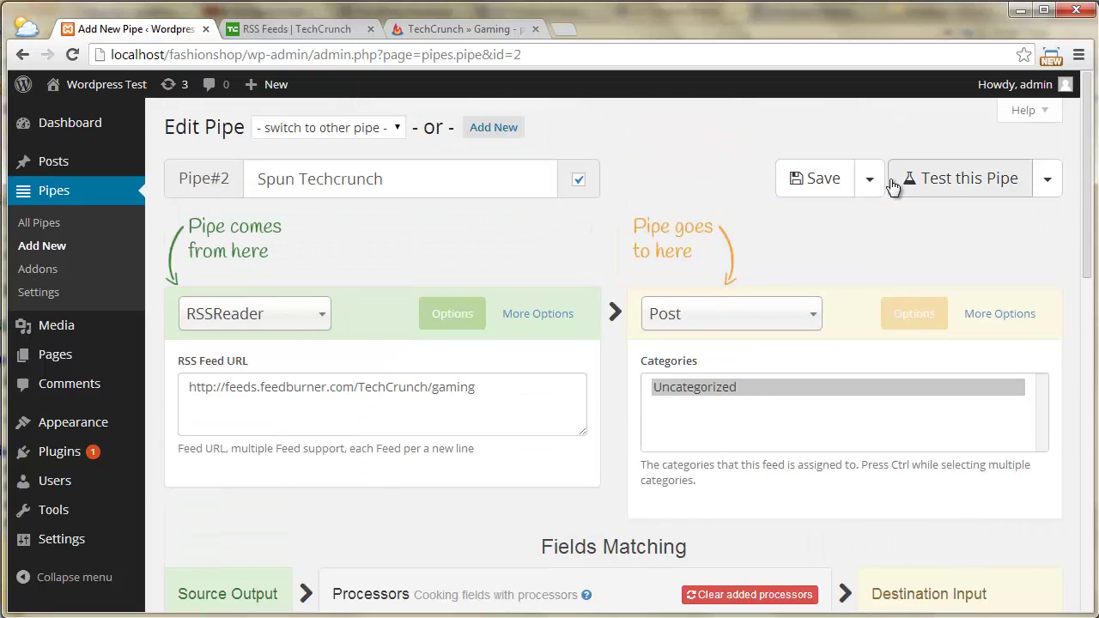
left_click(827, 180)
Feed the source link into the Get Fulltext processor's url input and map its fulltext output to the destination content.
scroll(800, 288, "down", 6)
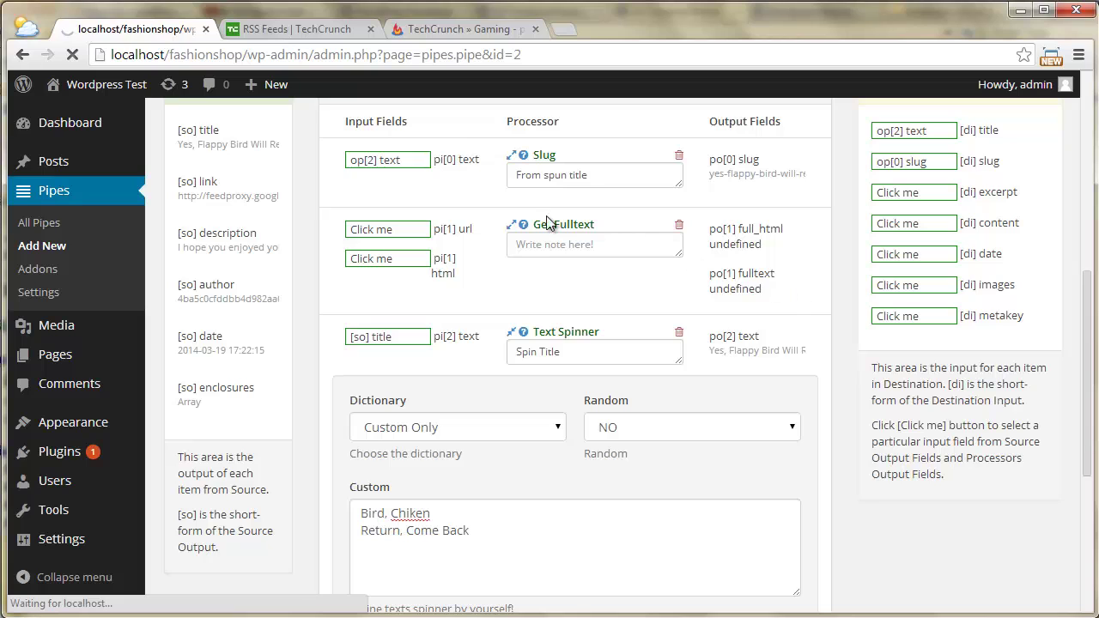
scroll(731, 234, "down", 5)
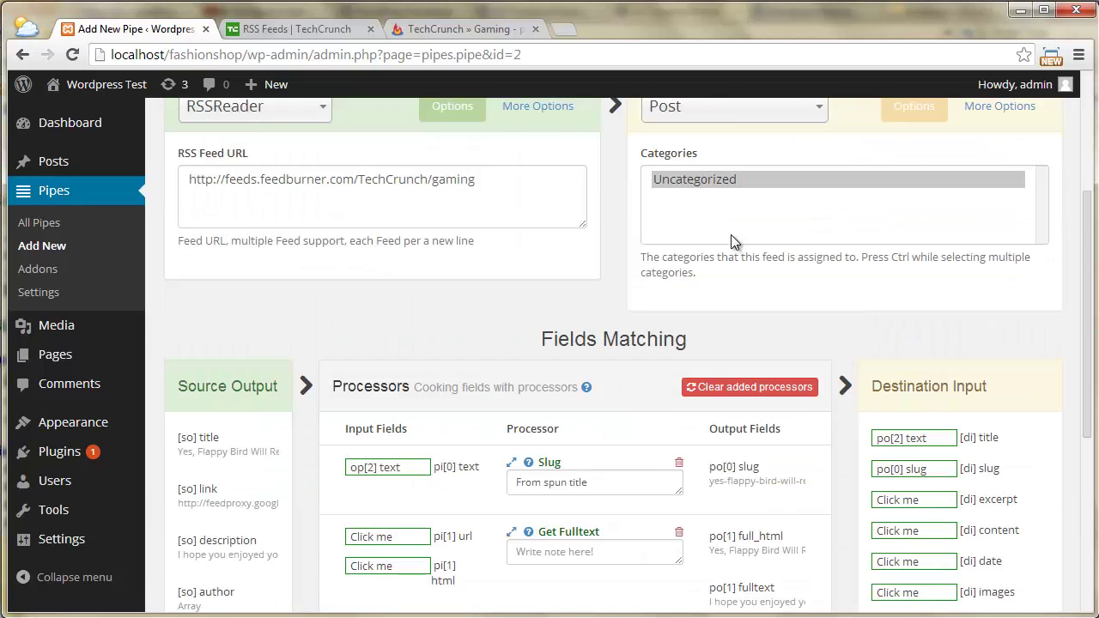
left_click_drag(207, 315, 399, 365)
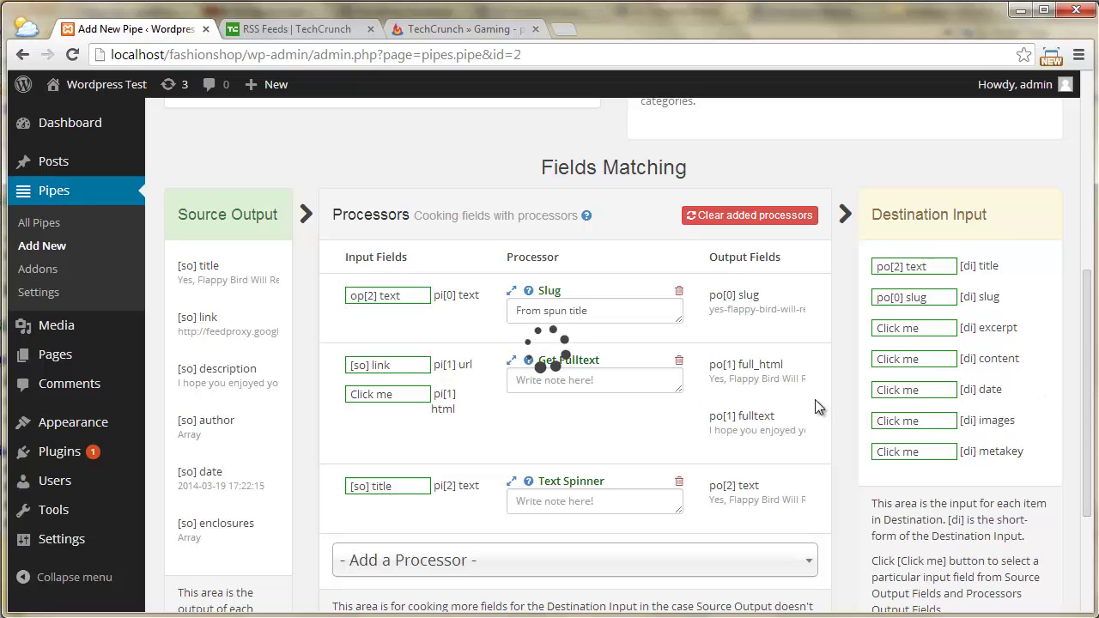
left_click_drag(741, 415, 914, 359)
Run the Spun Techcrunch pipe manually to import the feed items as posts.
scroll(826, 384, "up", 2)
scroll(826, 391, "up", 3)
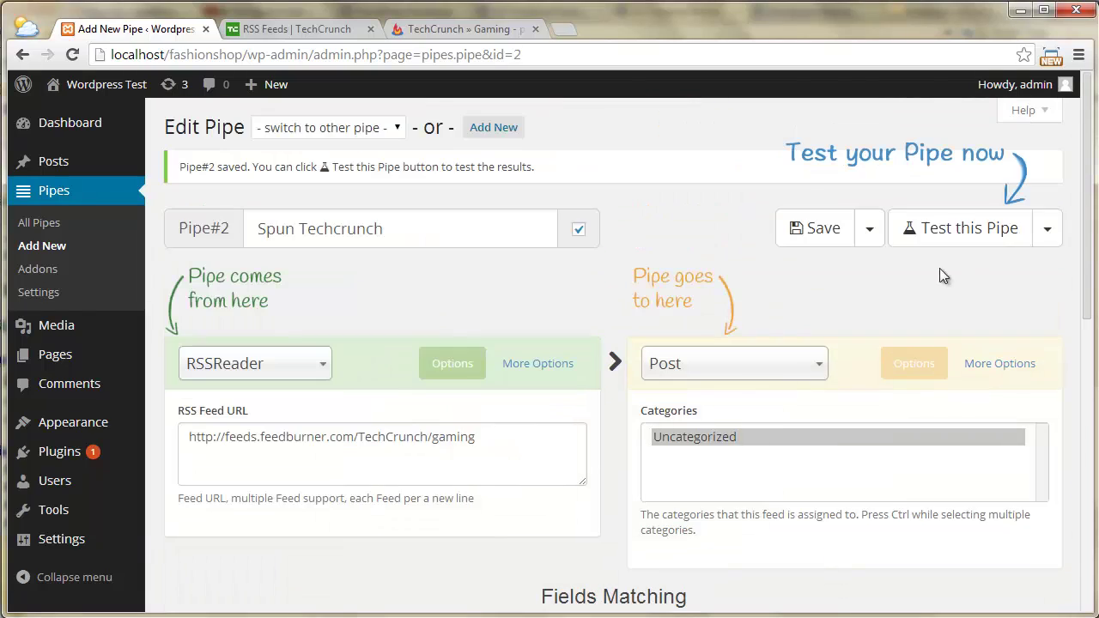
left_click(1048, 229)
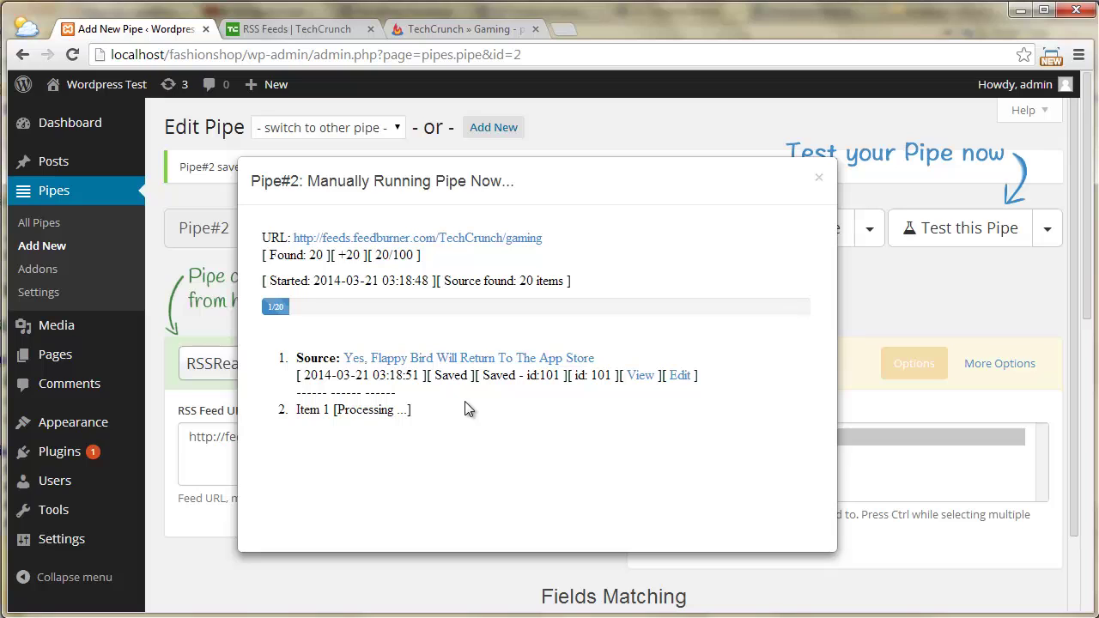
Open the first imported post and its source article in separate tabs, and examine the post's spun title.
right_click(640, 375)
left_click(674, 385)
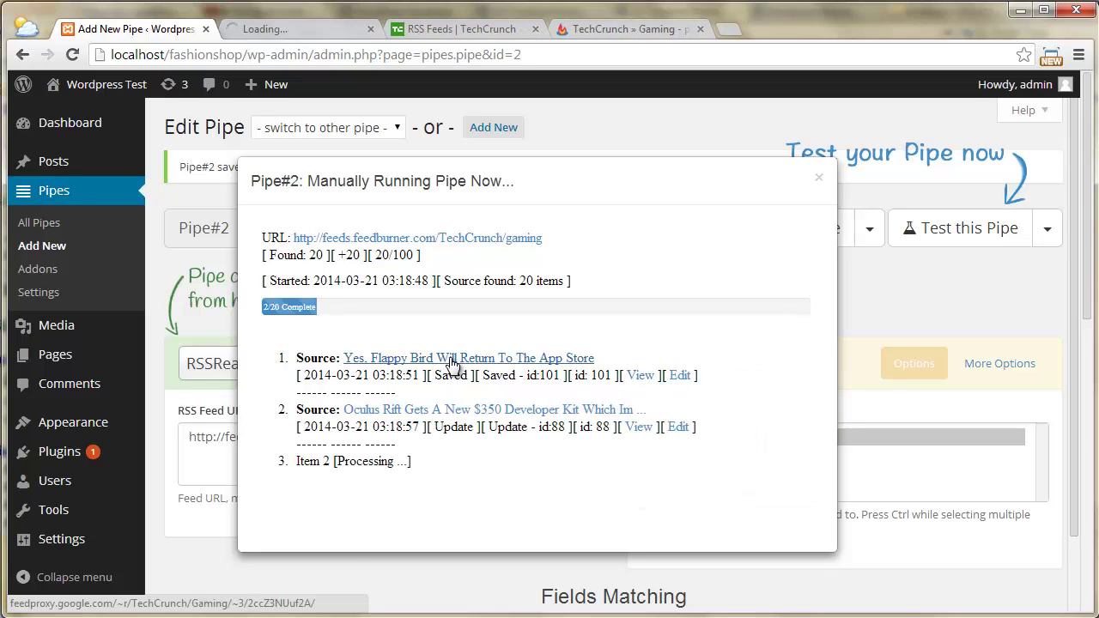
right_click(450, 358)
left_click(478, 370)
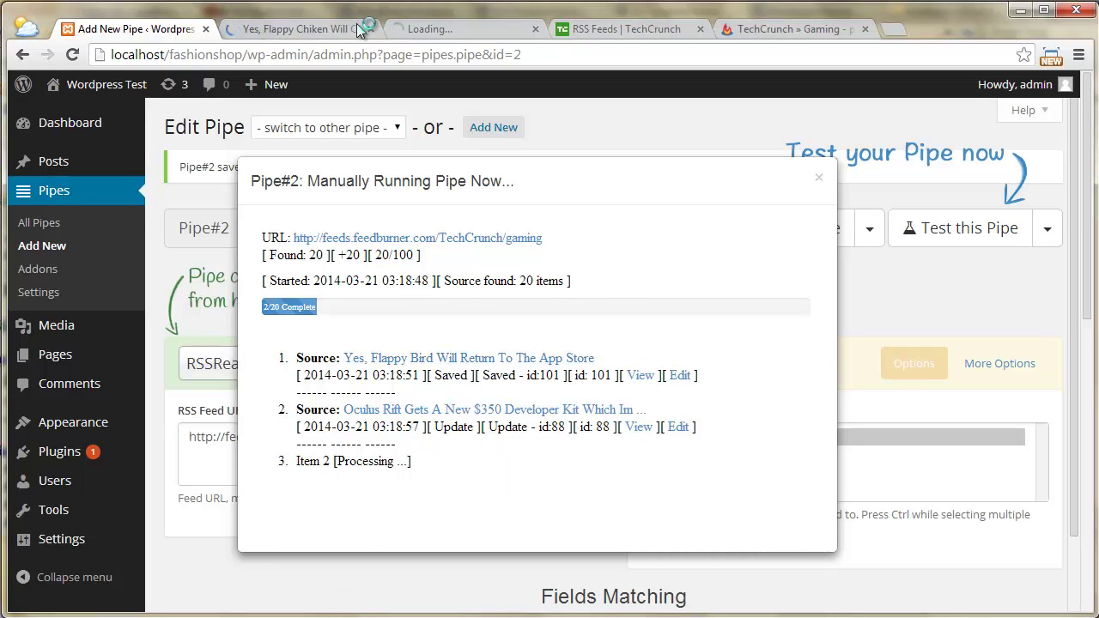
left_click(316, 32)
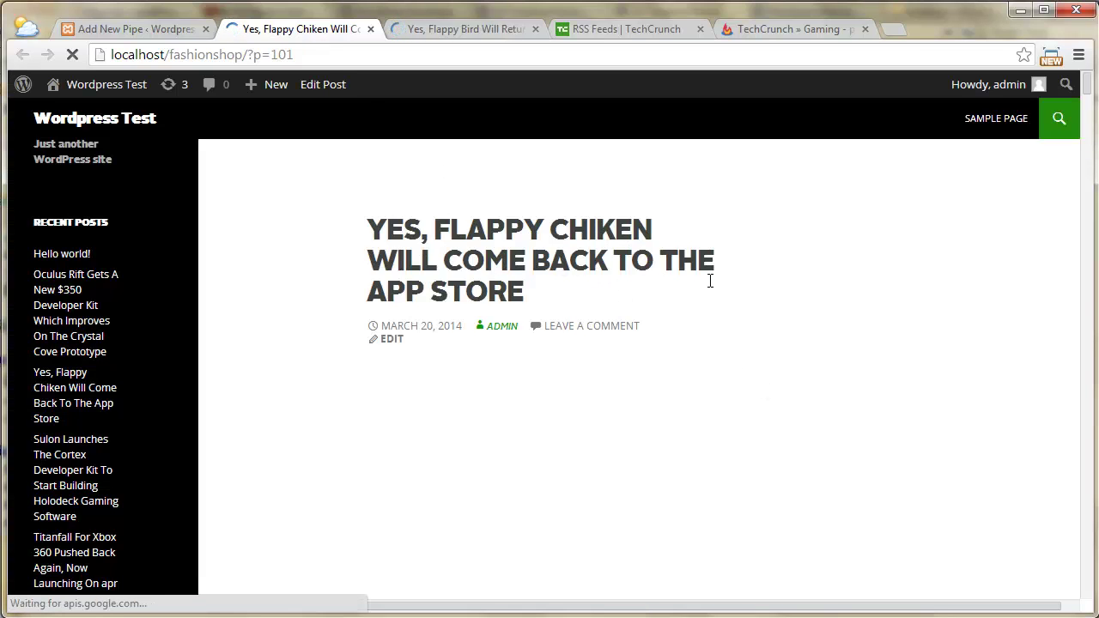
Compare the spun title with the original TechCrunch article's title, and close both the article and post tabs.
left_click(443, 31)
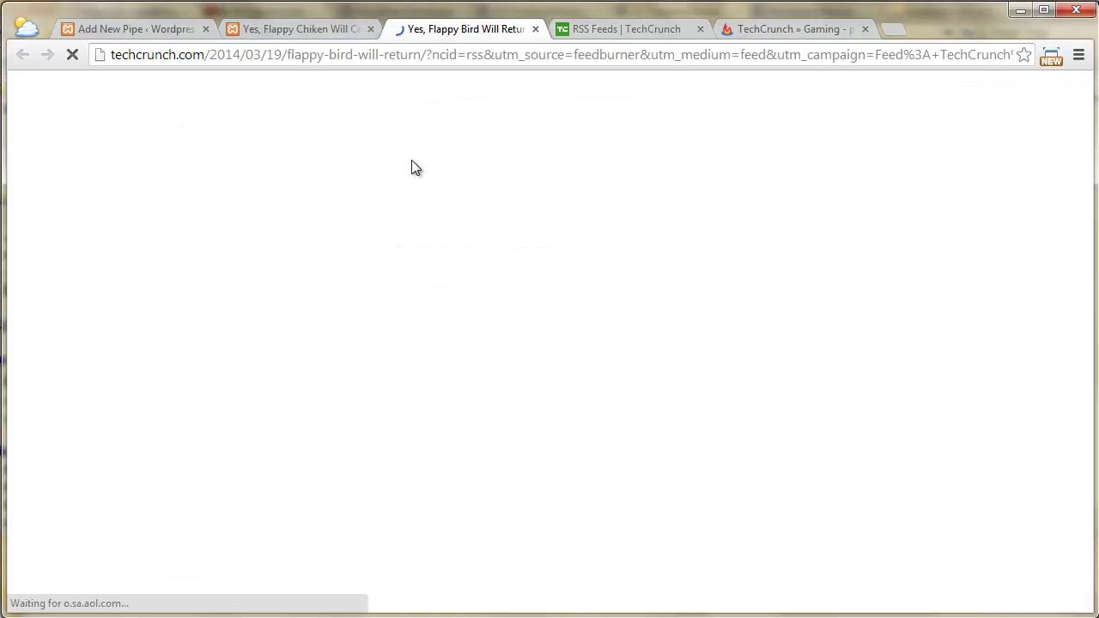
scroll(348, 265, "down", 1)
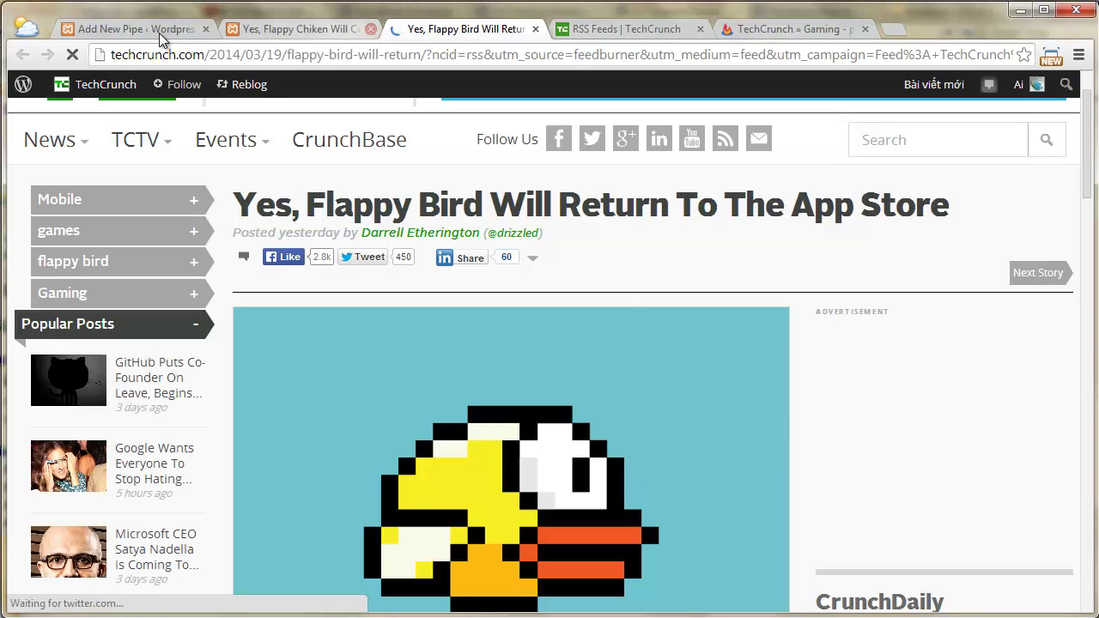
key("ctrl+w")
key("ctrl+w")
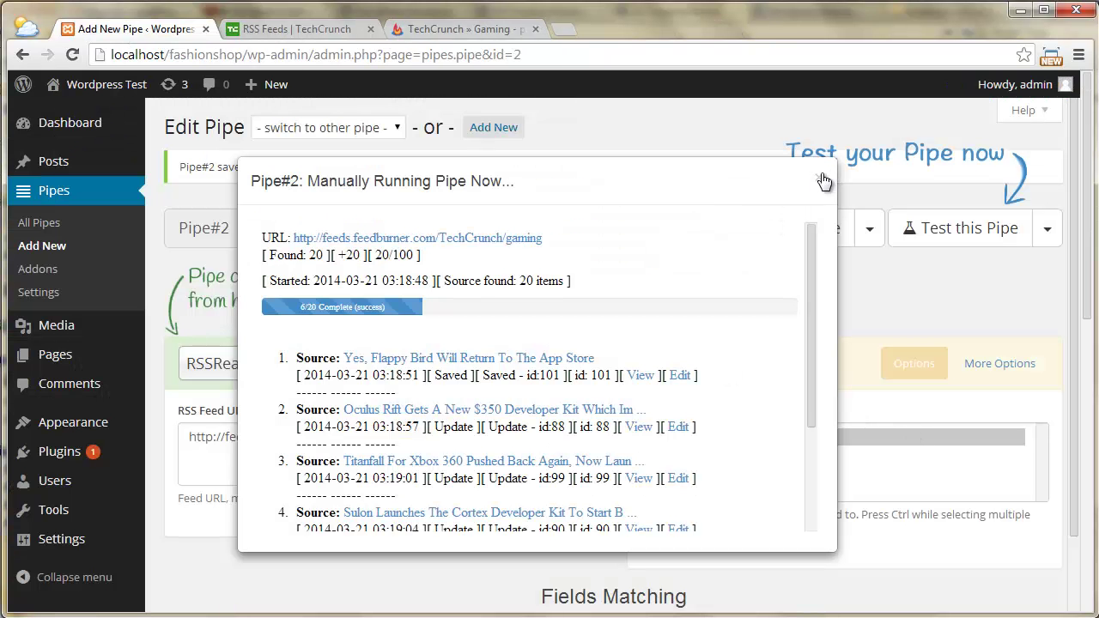